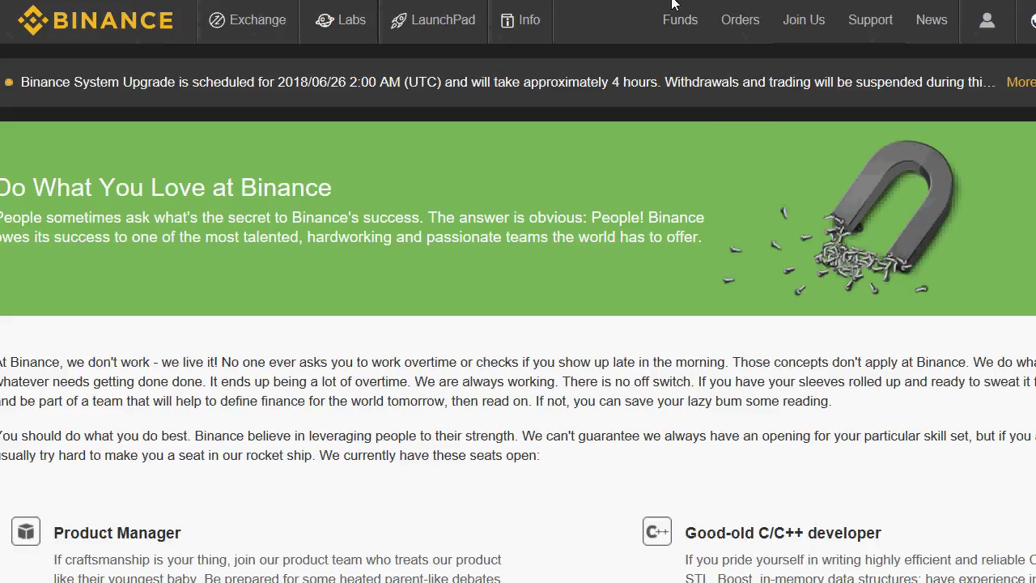
Open the Basic version of the Binance exchange trading page.
{"action": "mouse_move", "coordinate": [295, 31]}
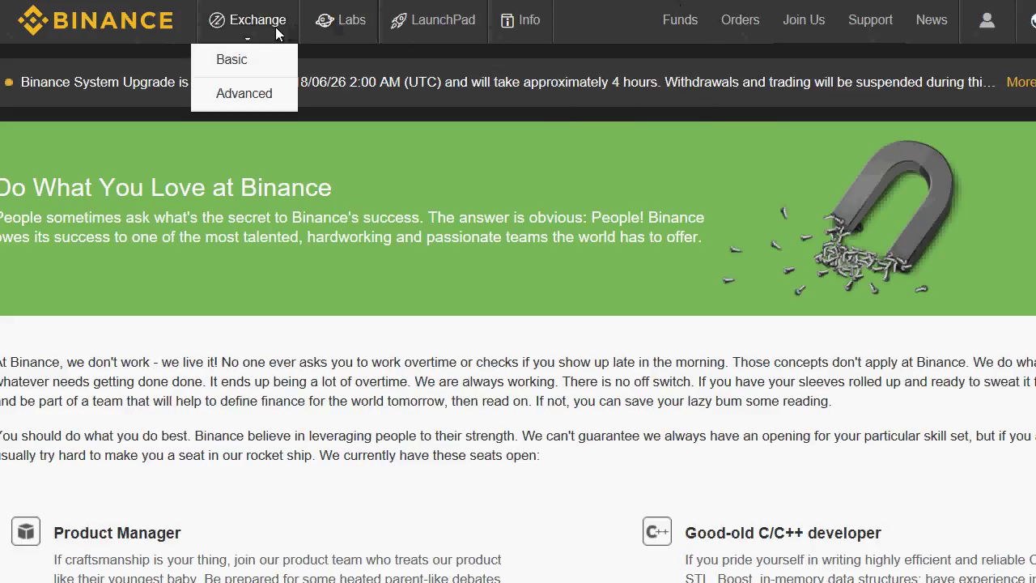
{"action": "left_click", "coordinate": [247, 72]}
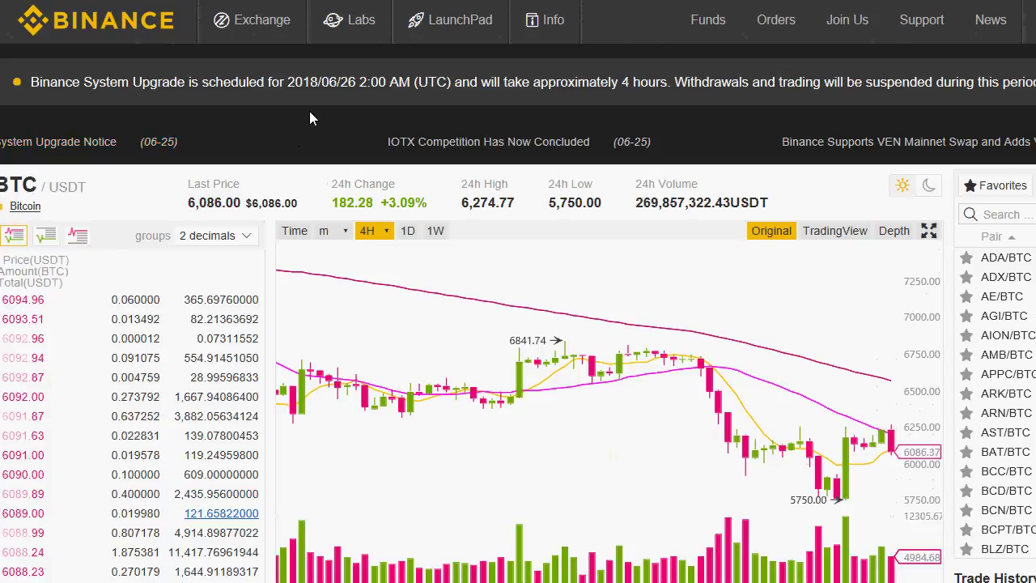
{"action": "mouse_move", "coordinate": [708, 20]}
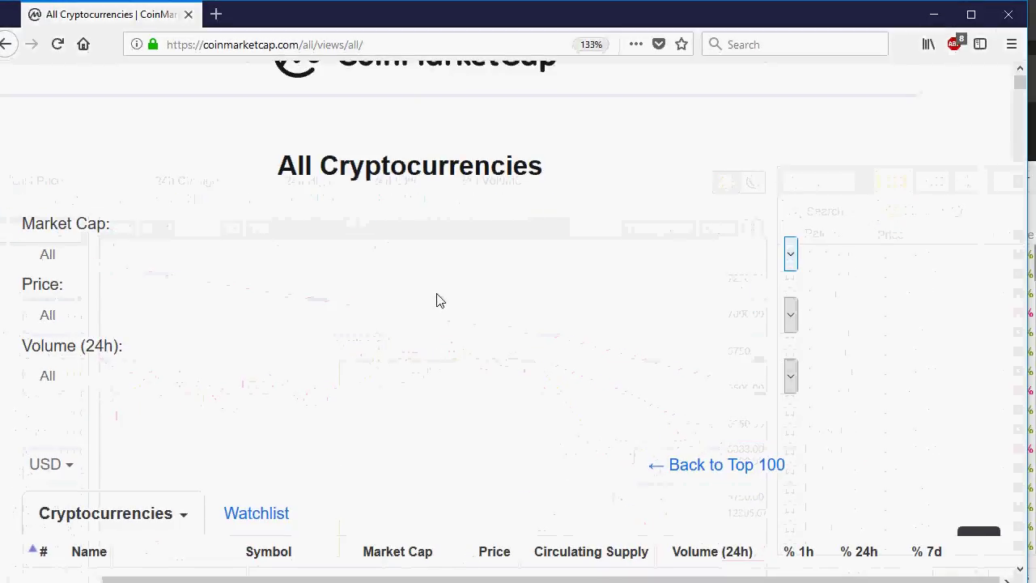
Look through the All Cryptocurrencies list on CoinMarketCap and minimize its browser window to return to the Binance exchange.
{"action": "scroll", "coordinate": [456, 233], "scroll_direction": "down", "scroll_amount": 10}
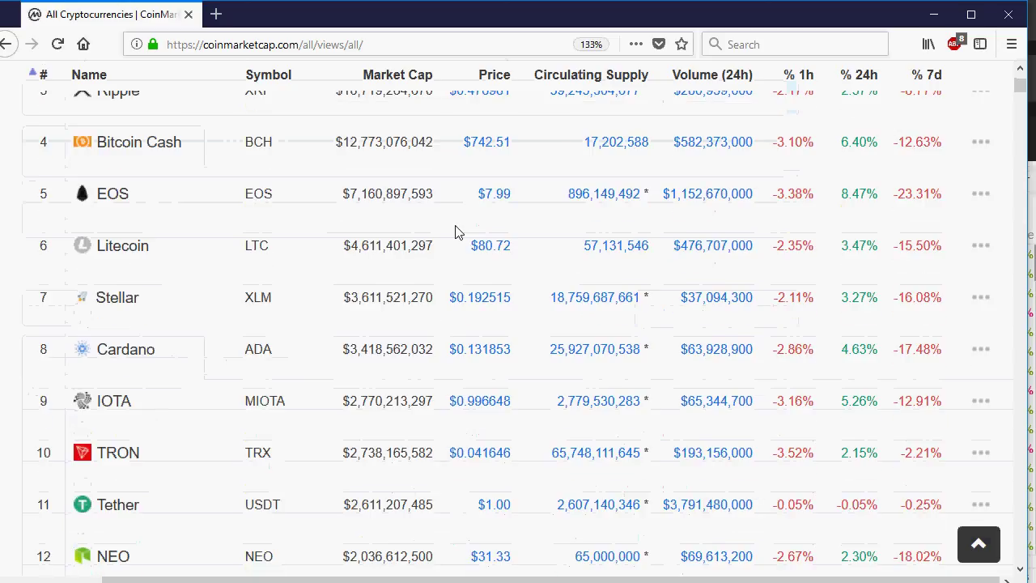
{"action": "scroll", "coordinate": [456, 232], "scroll_direction": "up", "scroll_amount": 6}
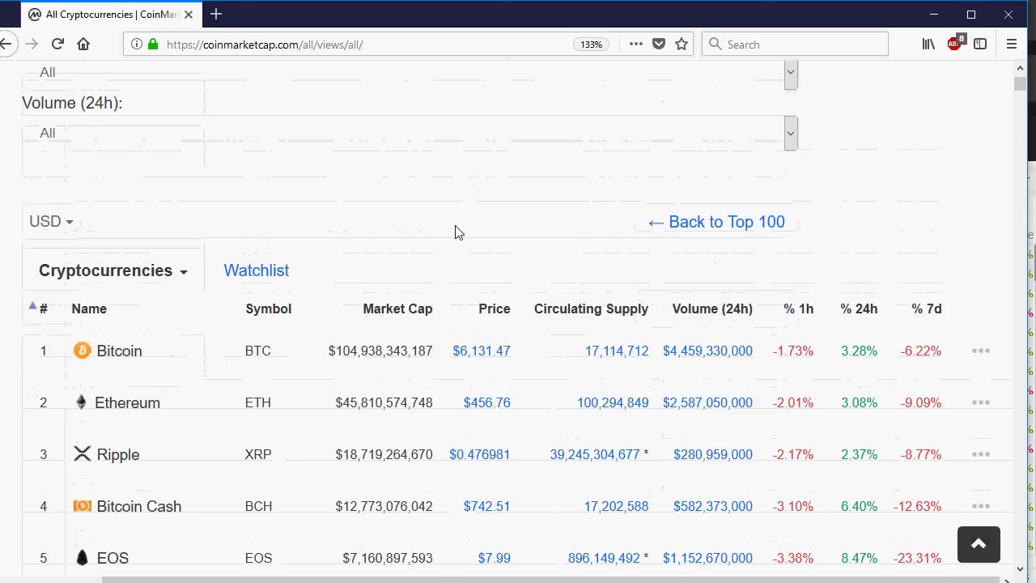
{"action": "scroll", "coordinate": [456, 233], "scroll_direction": "up", "scroll_amount": 3}
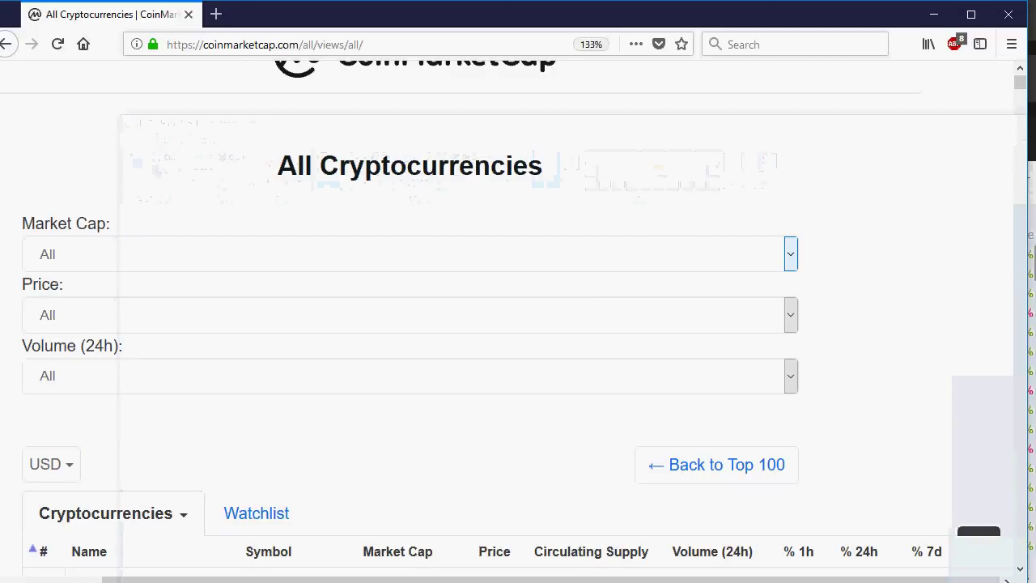
{"action": "left_click", "coordinate": [925, 20]}
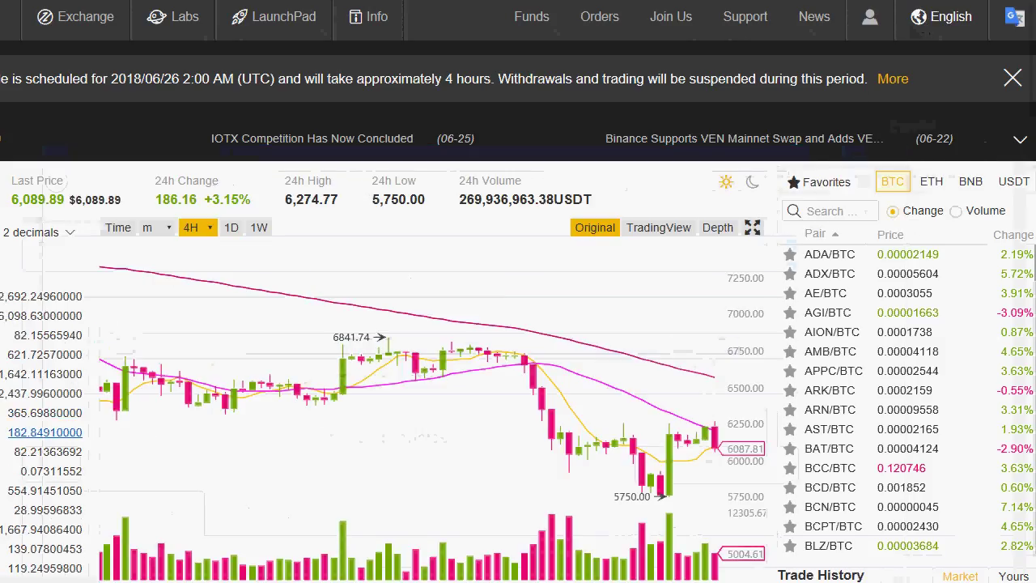
Show volume for the BTC pairs, sort them from highest to lowest, and look through the top pairs.
{"action": "left_click", "coordinate": [957, 214]}
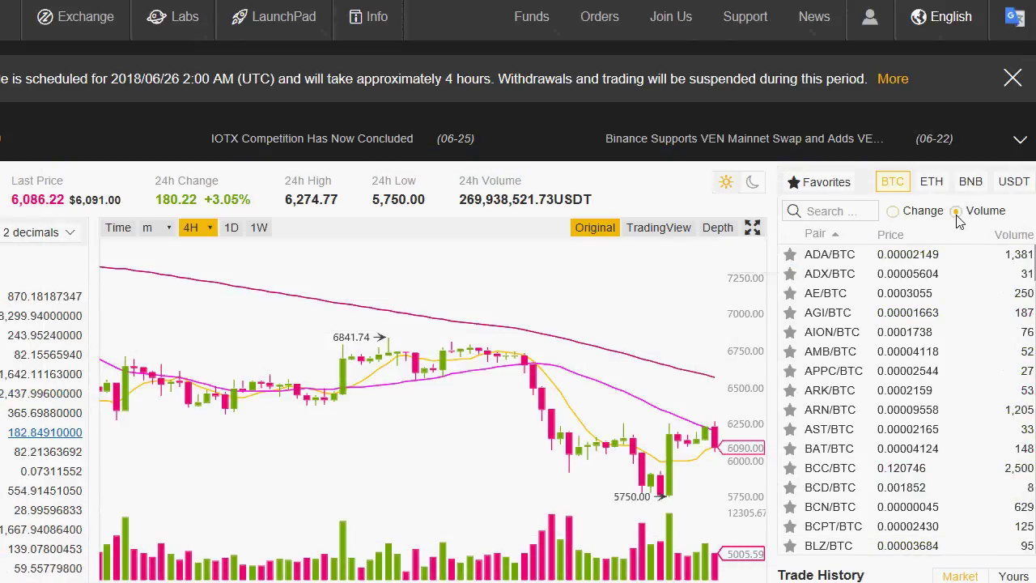
{"action": "left_click", "coordinate": [1023, 236]}
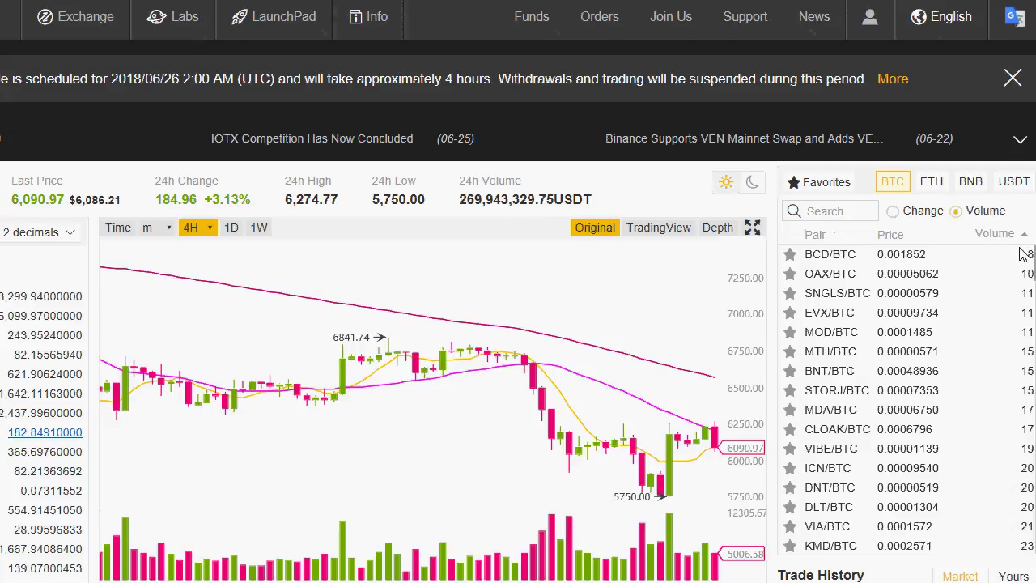
{"action": "left_click", "coordinate": [1020, 236]}
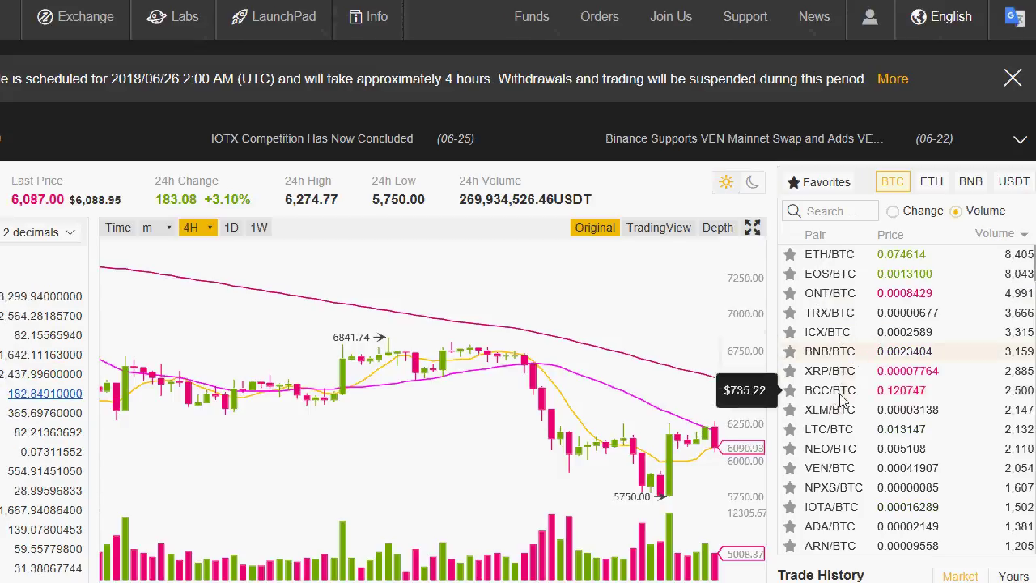
{"action": "scroll", "coordinate": [878, 413], "scroll_direction": "down", "scroll_amount": 1}
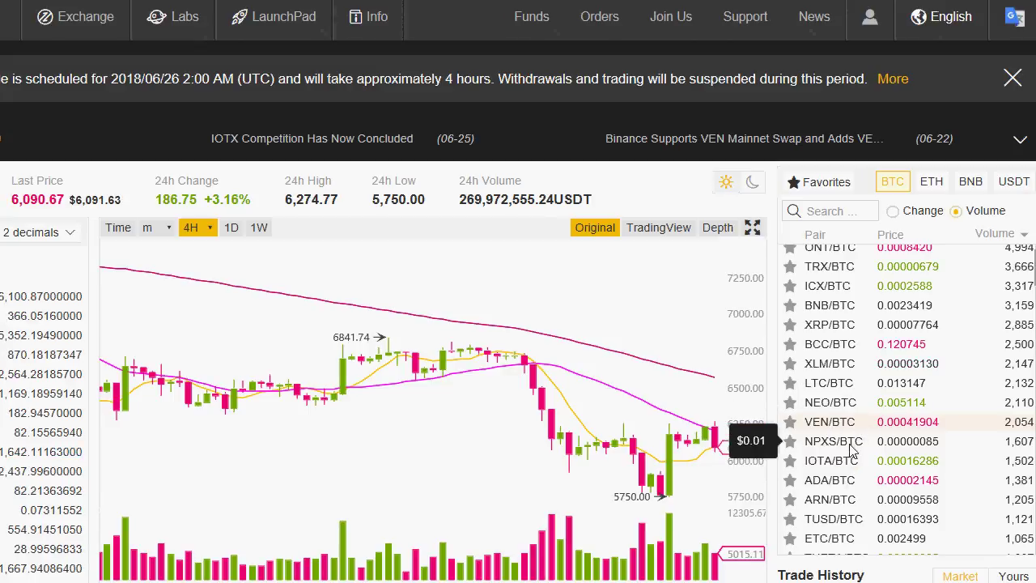
{"action": "scroll", "coordinate": [849, 453], "scroll_direction": "down", "scroll_amount": 1}
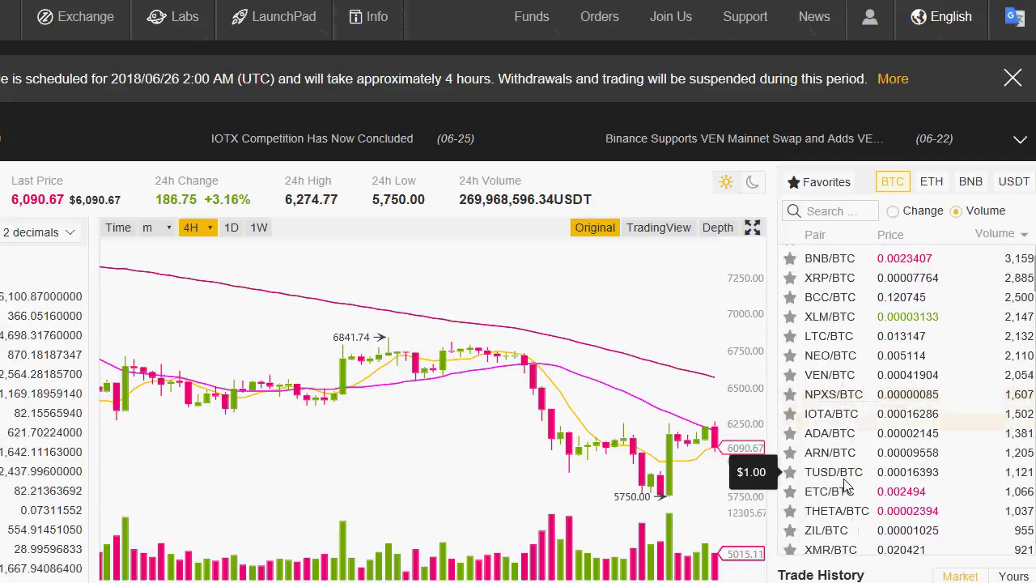
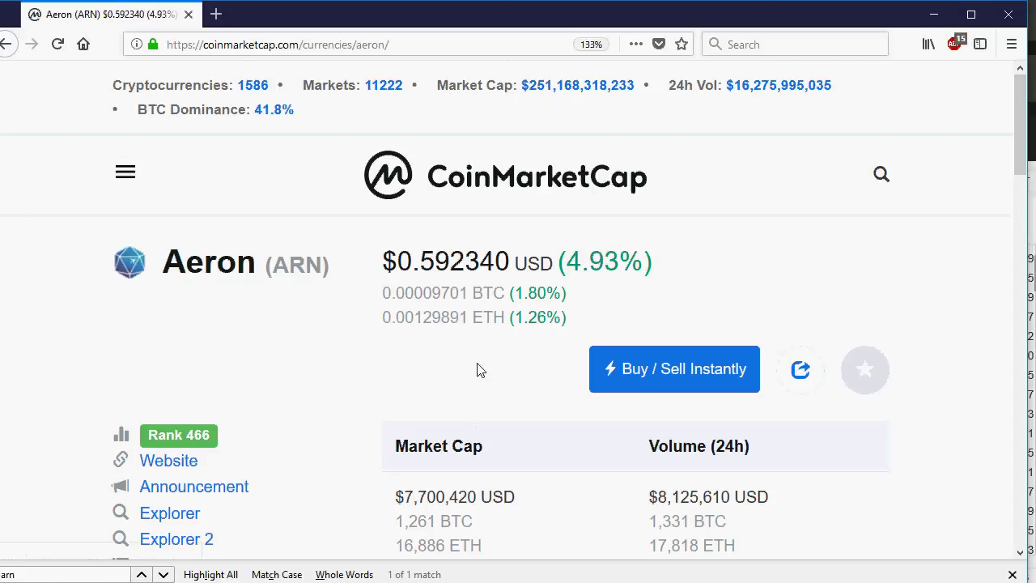
Review Aeron's market cap, volume and supply on CoinMarketCap and open its list of markets.
{"action": "scroll", "coordinate": [485, 355], "scroll_direction": "down", "scroll_amount": 3}
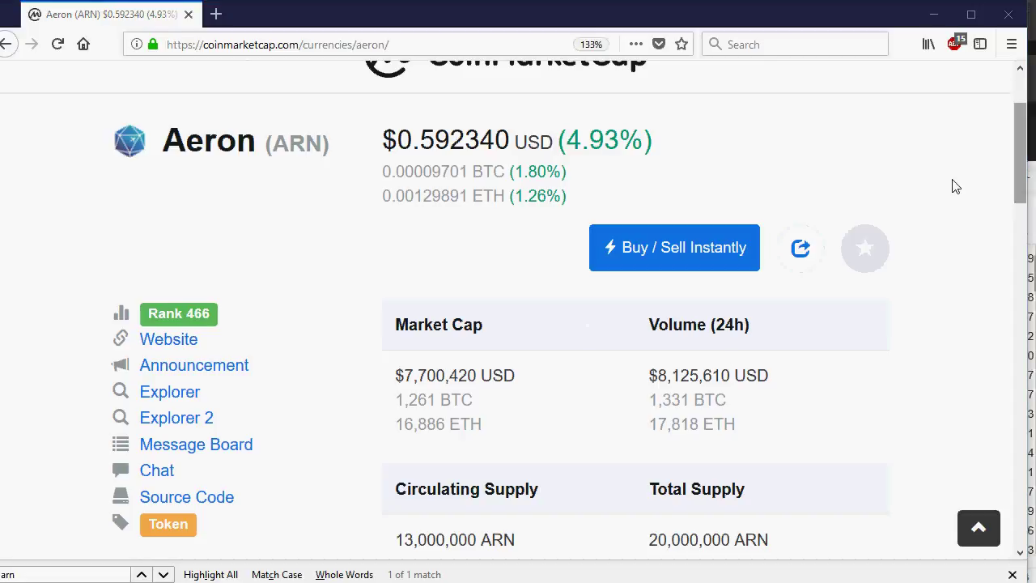
{"action": "scroll", "coordinate": [782, 183], "scroll_direction": "down", "scroll_amount": 3}
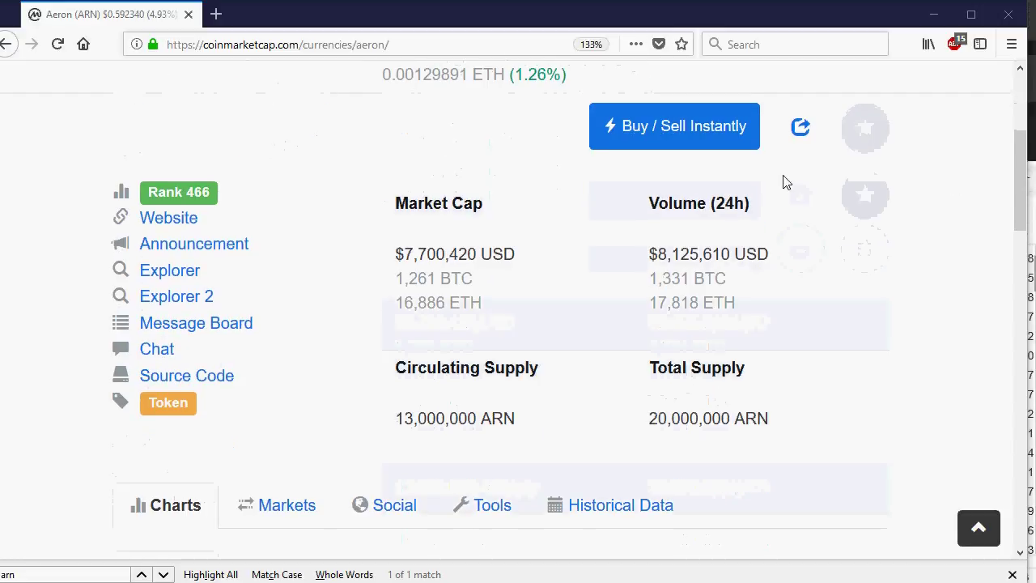
{"action": "left_click", "coordinate": [287, 501]}
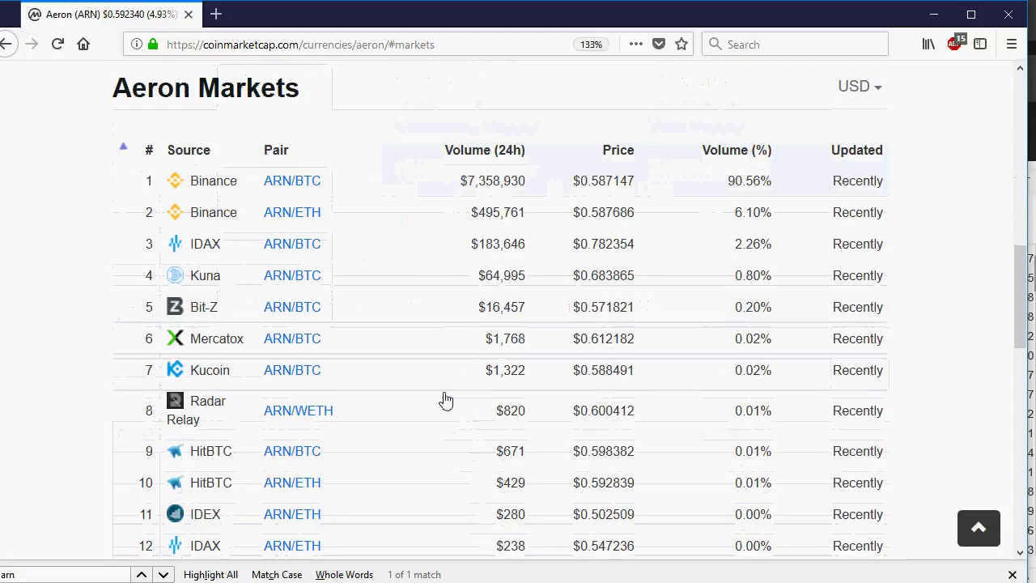
{"action": "scroll", "coordinate": [445, 399], "scroll_direction": "down", "scroll_amount": 3}
{"action": "scroll", "coordinate": [445, 399], "scroll_direction": "up", "scroll_amount": 3}
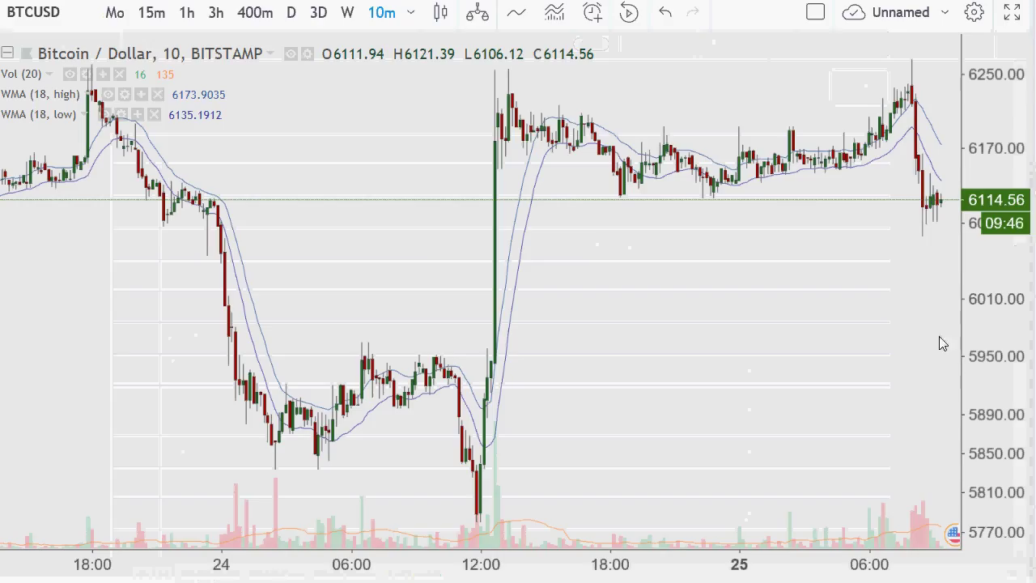
Search the TradingView chart symbols for ARN among cryptocurrencies and load the Aeron / Bitcoin pair from Binance.
{"action": "scroll", "coordinate": [594, 338], "scroll_direction": "up", "scroll_amount": 3}
{"action": "scroll", "coordinate": [586, 338], "scroll_direction": "up", "scroll_amount": 2}
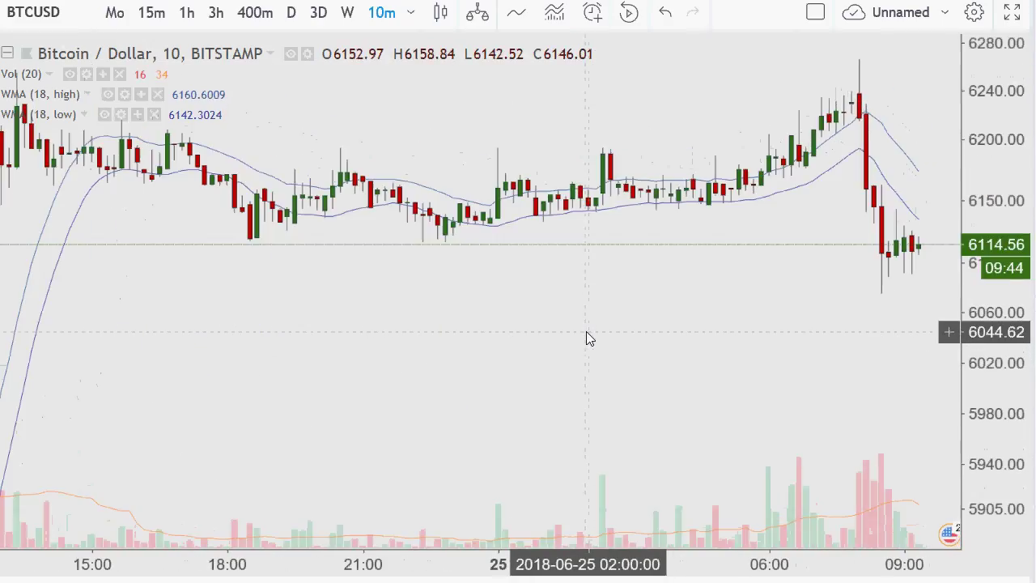
{"action": "scroll", "coordinate": [748, 379], "scroll_direction": "up", "scroll_amount": 1}
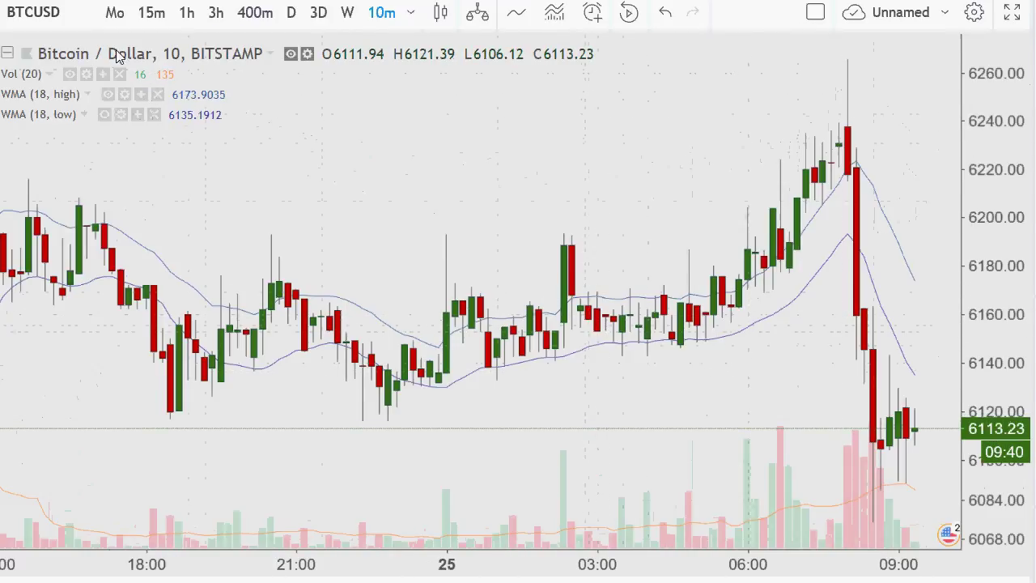
{"action": "left_click", "coordinate": [77, 17]}
{"action": "type", "text": "AR"}
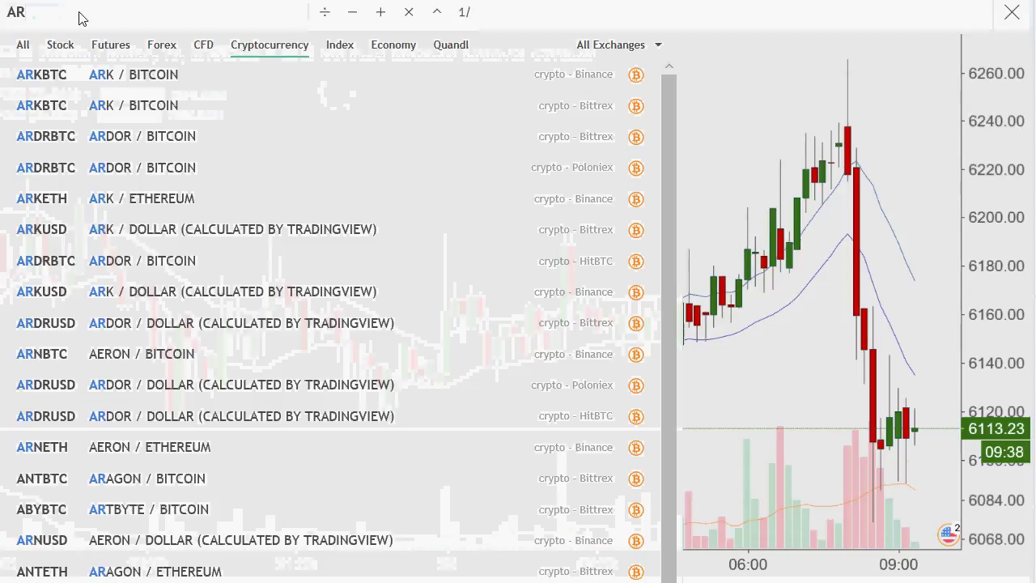
{"action": "type", "text": "N"}
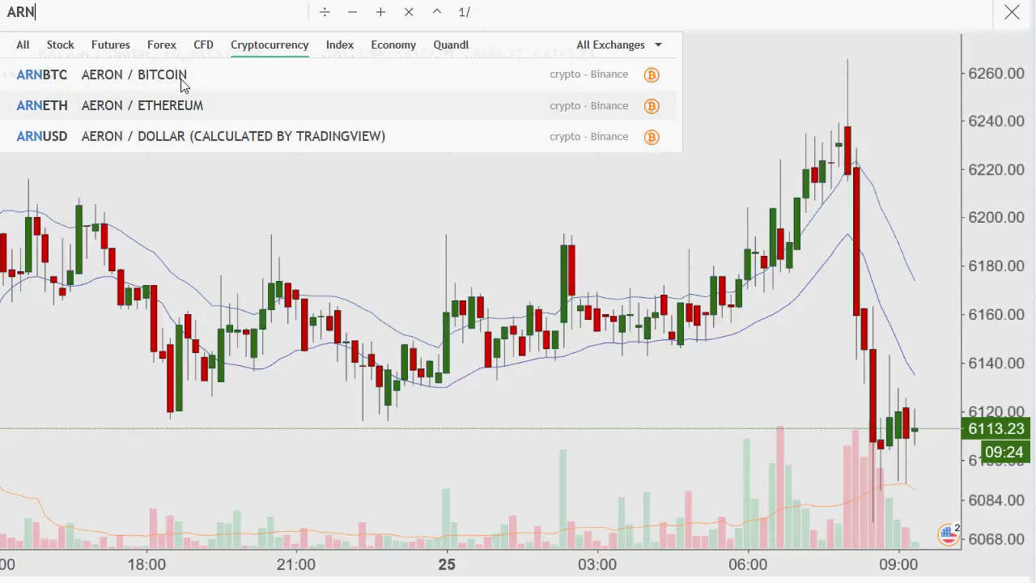
{"action": "left_click", "coordinate": [115, 83]}
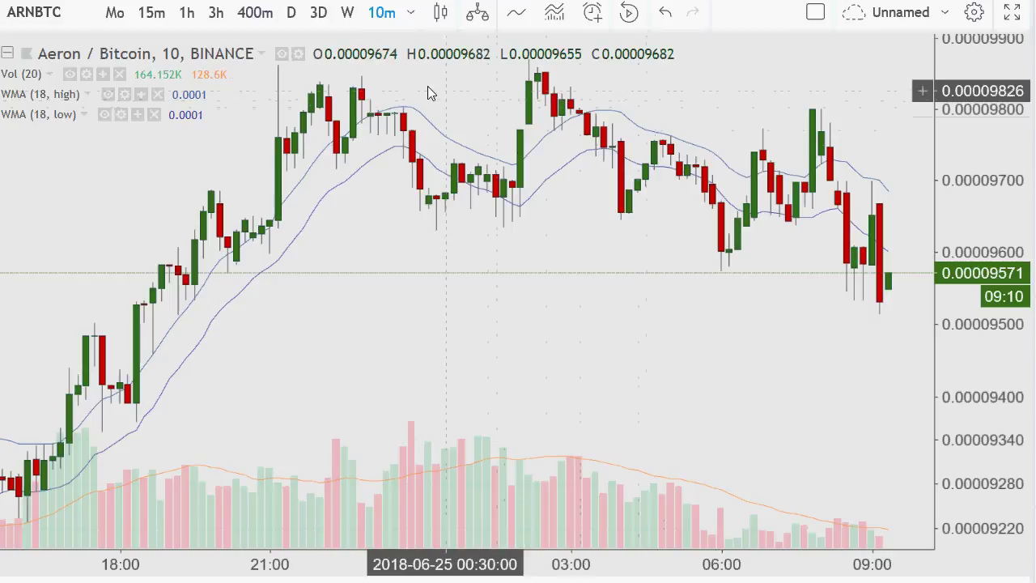
Set the Aeron / Bitcoin chart to the daily interval and show its price history back to late 2017.
{"action": "left_click", "coordinate": [296, 17]}
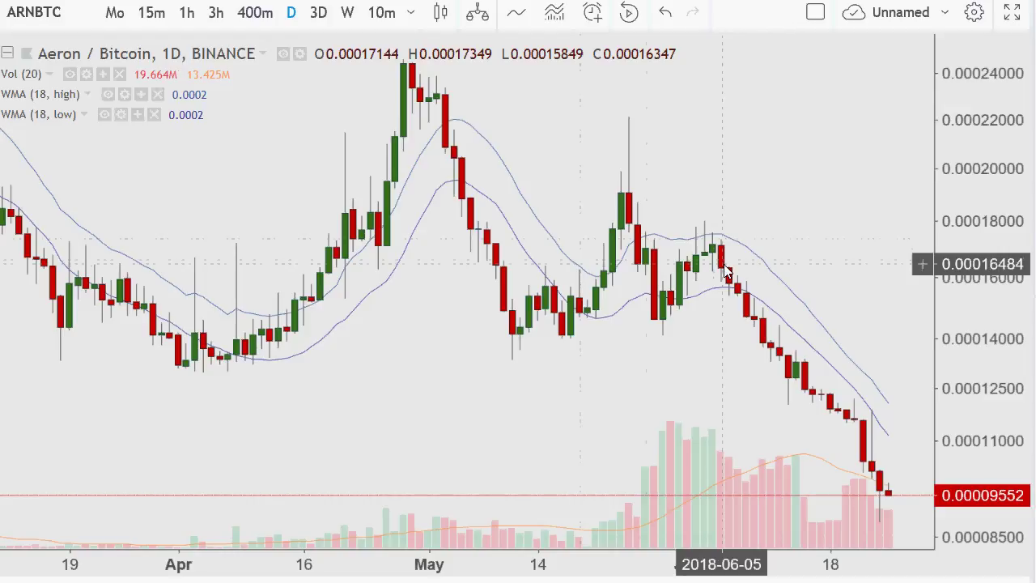
{"action": "scroll", "coordinate": [725, 271], "scroll_direction": "down", "scroll_amount": 2}
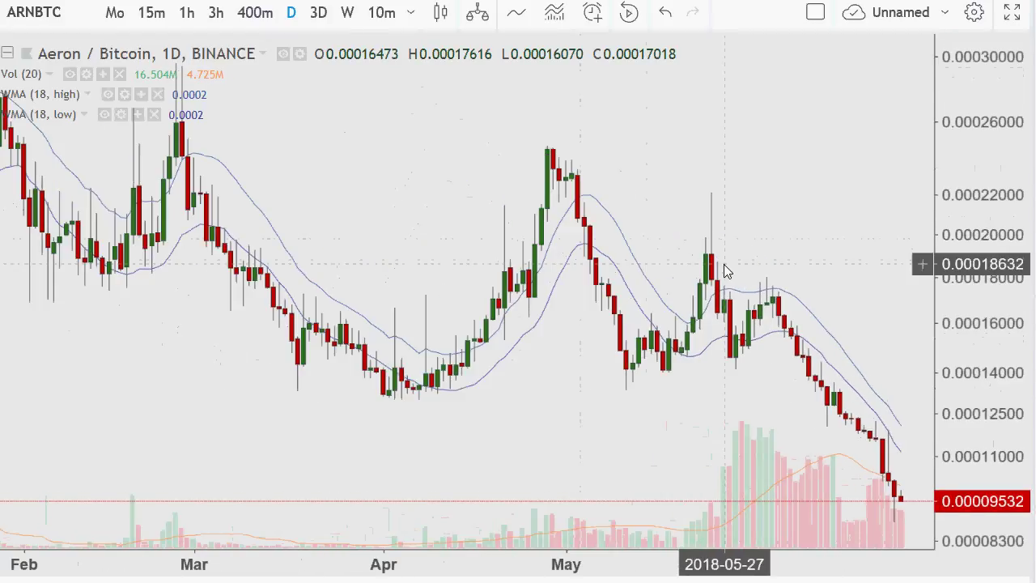
{"action": "scroll", "coordinate": [725, 270], "scroll_direction": "down", "scroll_amount": 2}
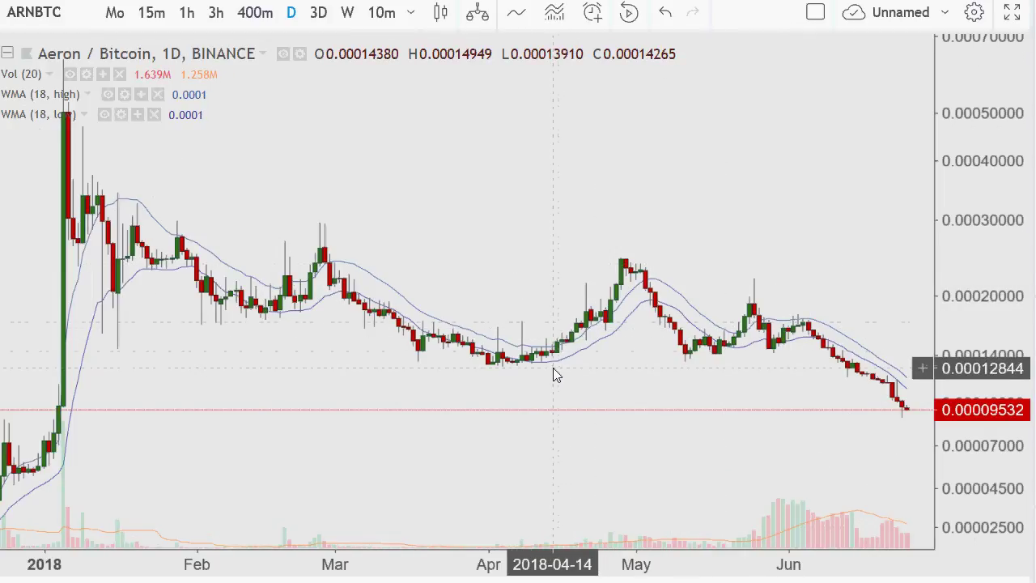
{"action": "scroll", "coordinate": [557, 359], "scroll_direction": "down", "scroll_amount": 2}
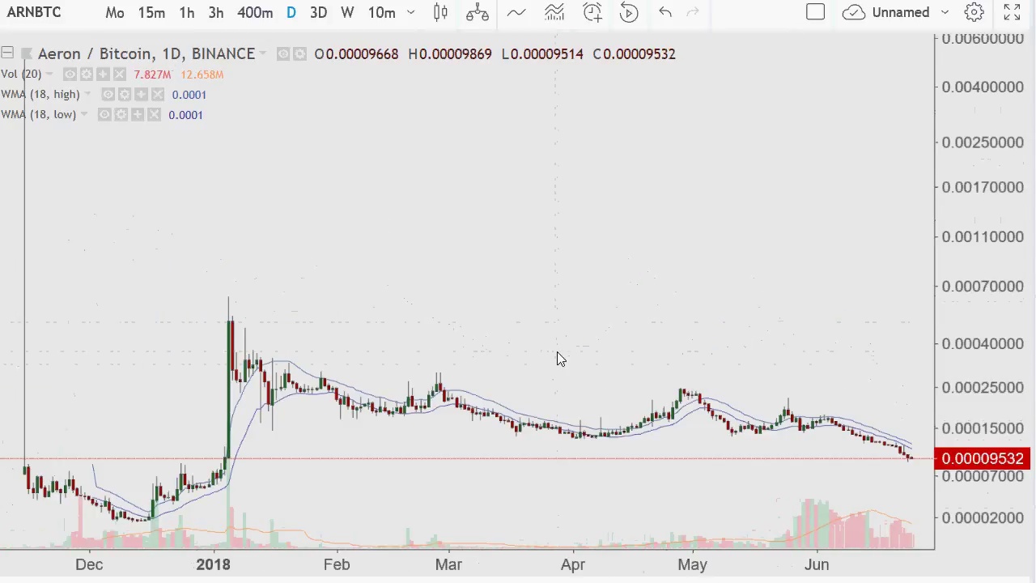
{"action": "scroll", "coordinate": [557, 354], "scroll_direction": "up", "scroll_amount": 1}
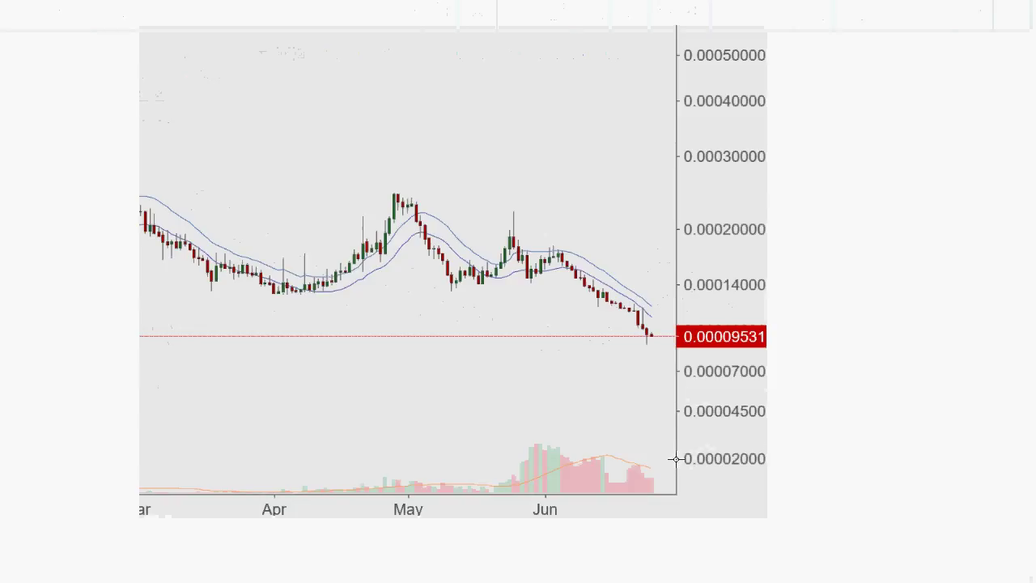
Outline a rectangular area below the June candles on the chart snapshot and minimize the Calculator.
{"action": "left_click_drag", "start_coordinate": [675, 459], "coordinate": [539, 369]}
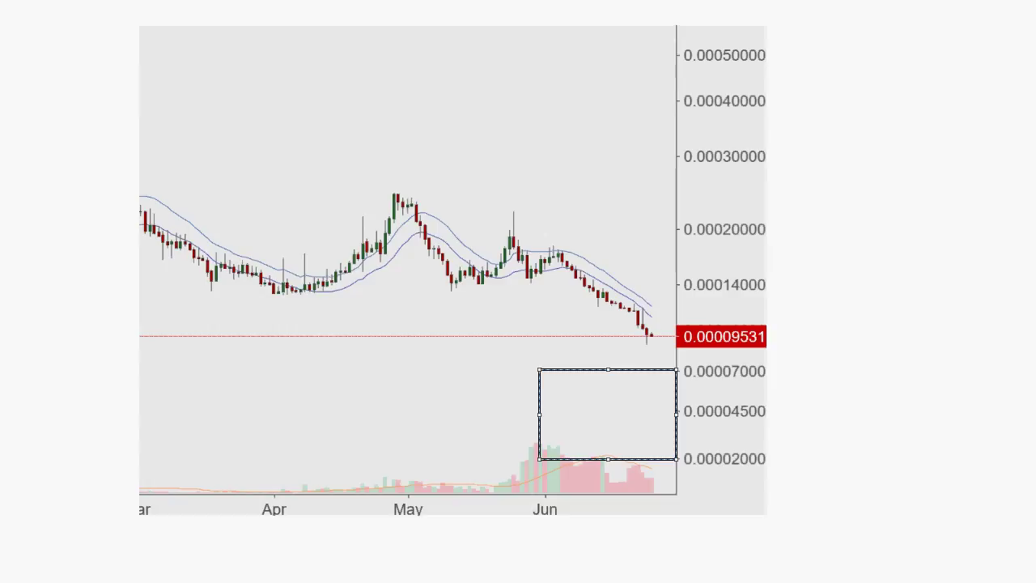
{"action": "left_click_drag", "start_coordinate": [948, 490], "coordinate": [458, 47]}
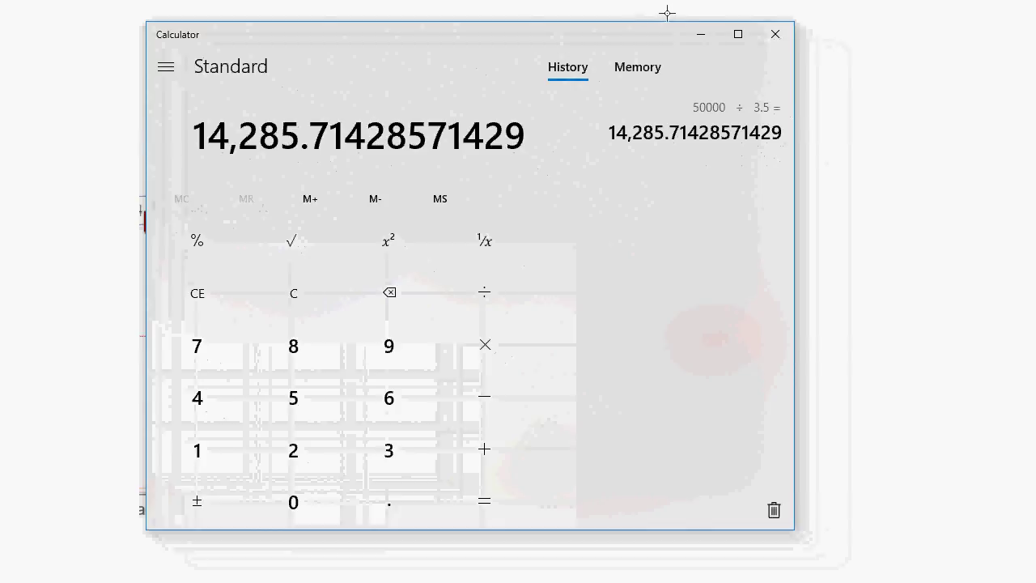
{"action": "left_click", "coordinate": [700, 34]}
{"action": "left_click_drag", "start_coordinate": [620, 409], "coordinate": [618, 92]}
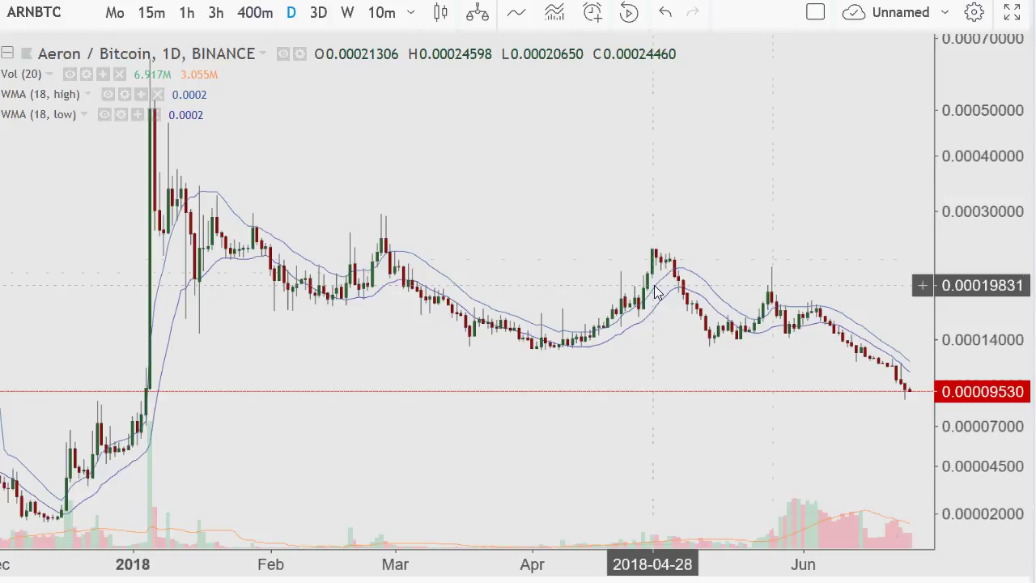
Examine the January 2018 price spike on the daily Aeron / Bitcoin chart in TradingView.
{"action": "scroll", "coordinate": [656, 292], "scroll_direction": "down", "scroll_amount": 2}
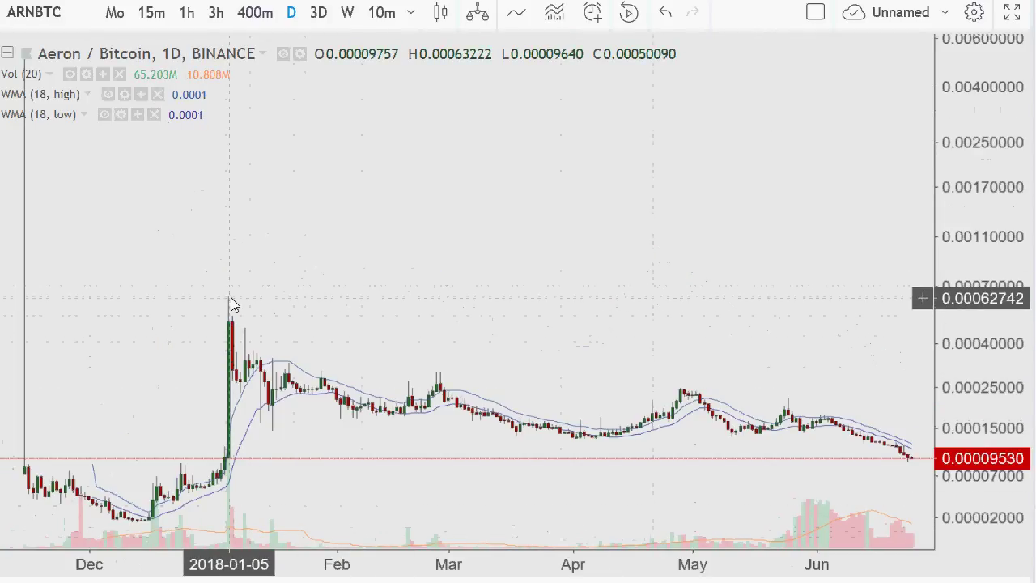
{"action": "scroll", "coordinate": [231, 303], "scroll_direction": "up", "scroll_amount": 2}
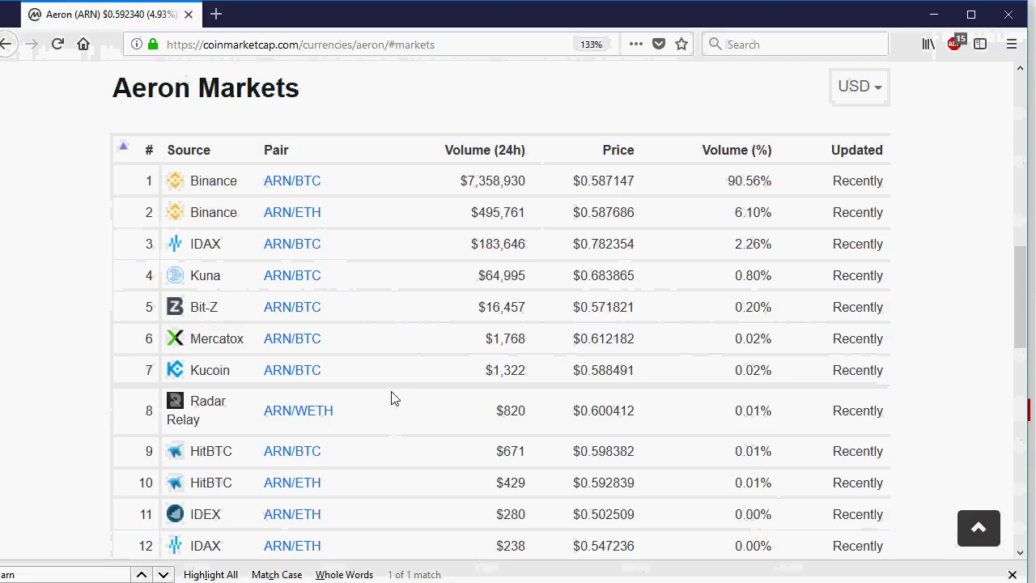
Switch to CoinMarketCap and examine Aeron's price chart for its full history.
{"action": "scroll", "coordinate": [372, 356], "scroll_direction": "up", "scroll_amount": 3}
{"action": "scroll", "coordinate": [243, 324], "scroll_direction": "up", "scroll_amount": 2}
{"action": "left_click", "coordinate": [166, 260]}
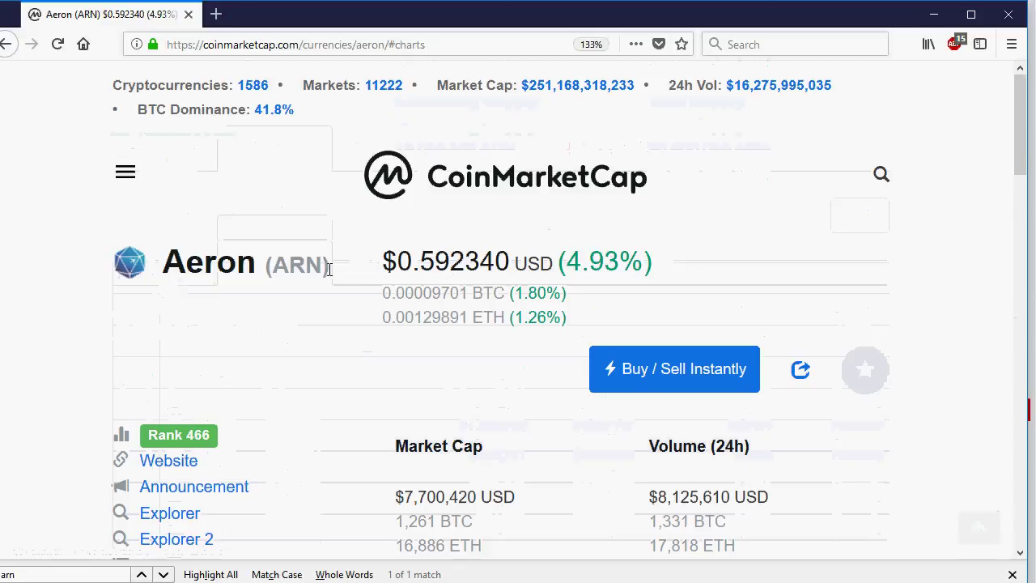
{"action": "scroll", "coordinate": [677, 306], "scroll_direction": "down", "scroll_amount": 3}
{"action": "scroll", "coordinate": [676, 305], "scroll_direction": "up", "scroll_amount": 2}
{"action": "scroll", "coordinate": [676, 306], "scroll_direction": "down", "scroll_amount": 8}
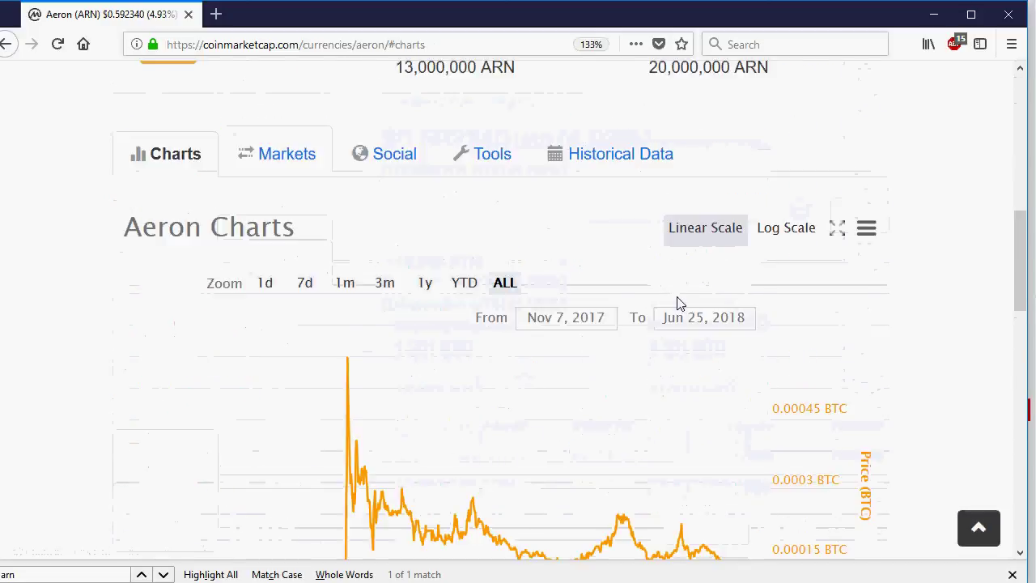
{"action": "scroll", "coordinate": [679, 303], "scroll_direction": "up", "scroll_amount": 2}
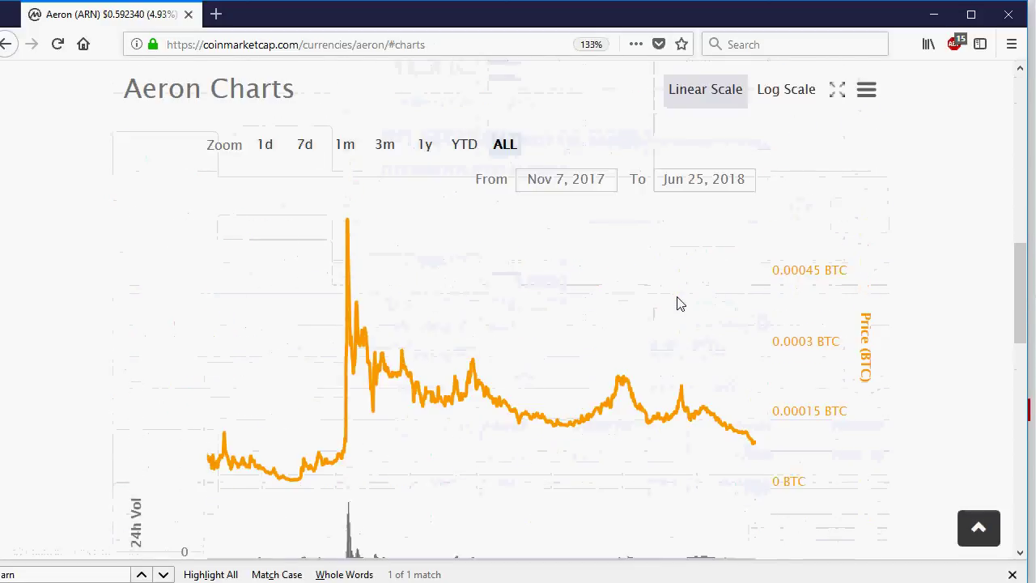
Show Aeron's CoinMarketCap chart on a logarithmic scale and narrow its range to the price spike of January 5 to 6, 2018.
{"action": "left_click", "coordinate": [779, 103]}
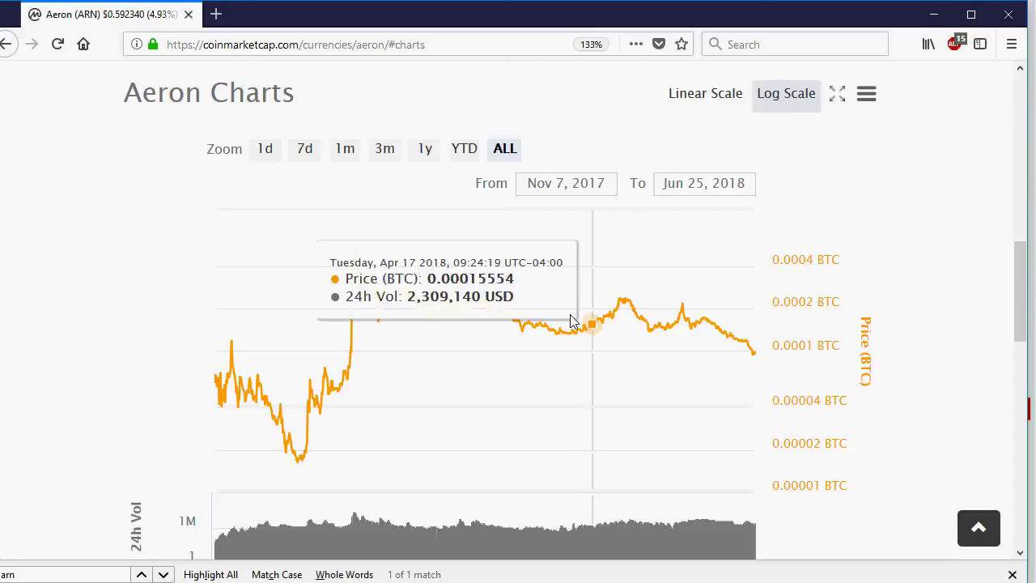
{"action": "left_click_drag", "start_coordinate": [340, 237], "coordinate": [363, 275]}
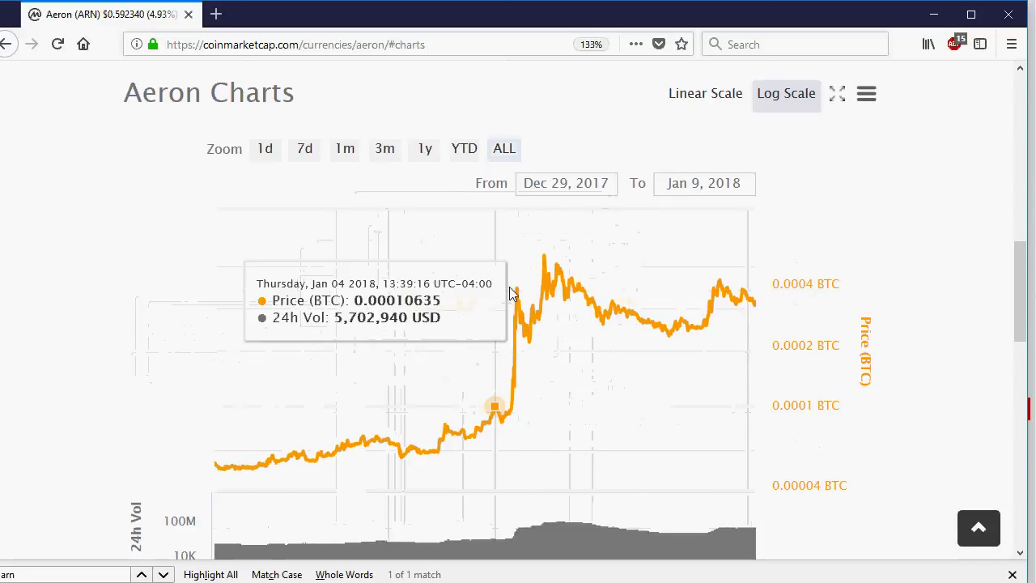
{"action": "left_click_drag", "start_coordinate": [516, 276], "coordinate": [569, 313]}
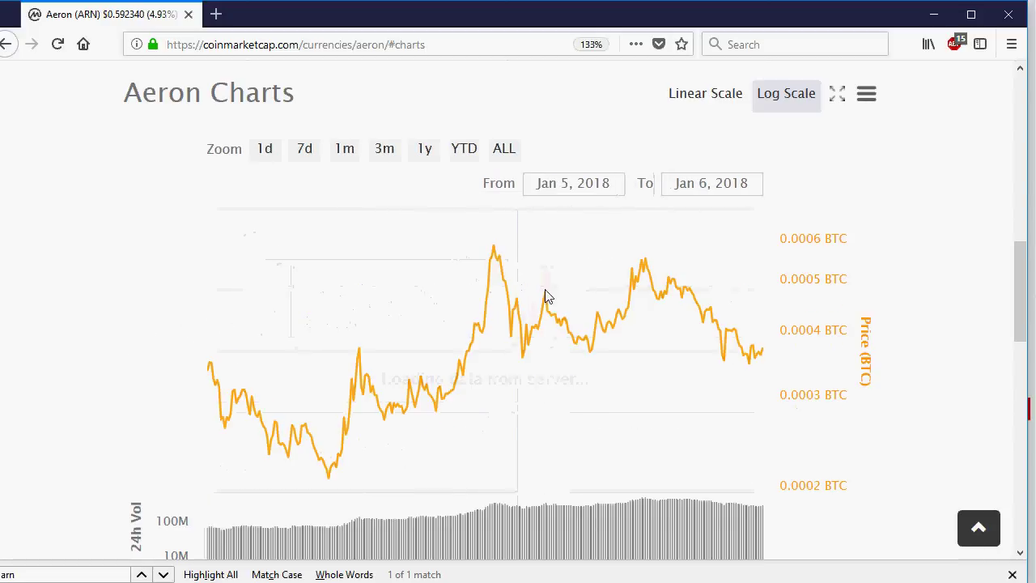
{"action": "left_click_drag", "start_coordinate": [467, 243], "coordinate": [516, 297]}
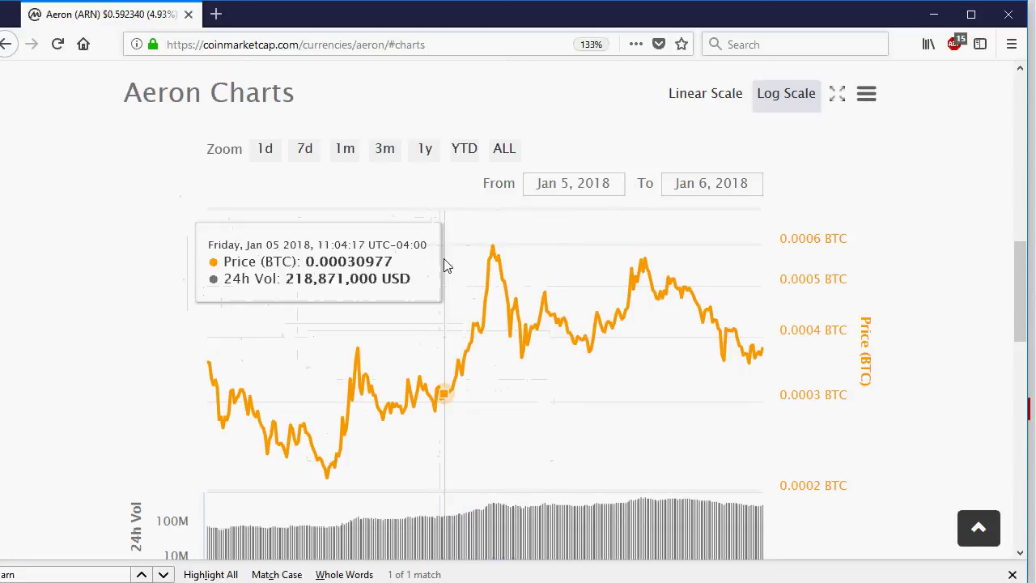
{"action": "left_click_drag", "start_coordinate": [446, 262], "coordinate": [712, 365]}
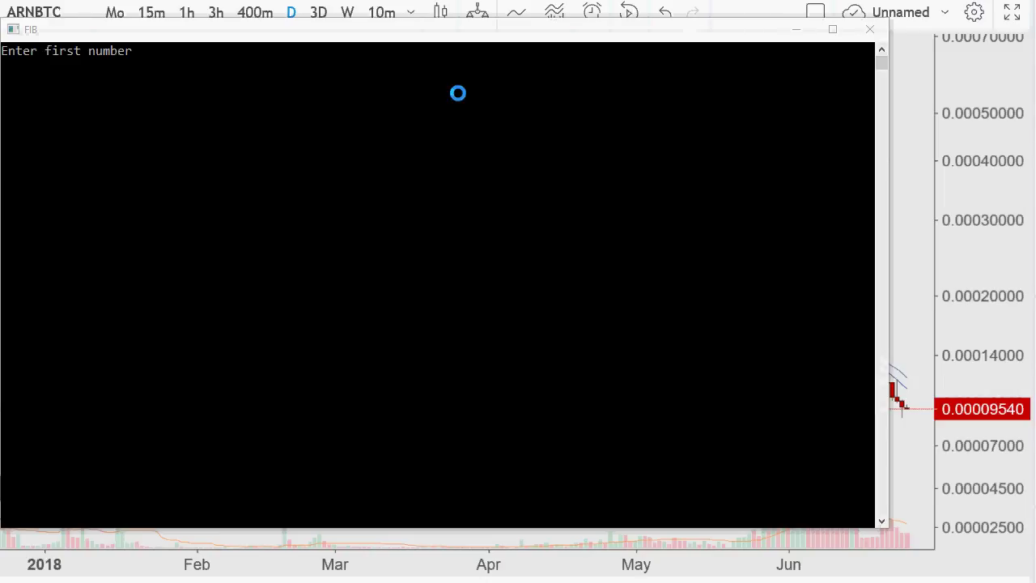
Switch to the FIB program and enter 63222 as the first number.
{"action": "left_click", "coordinate": [140, 51]}
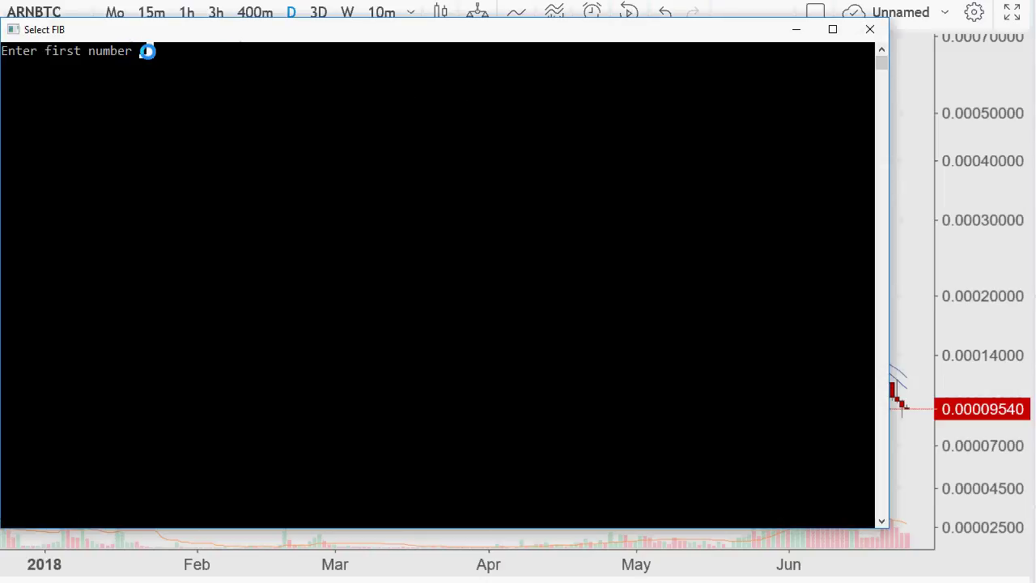
{"action": "type", "text": "22222"}
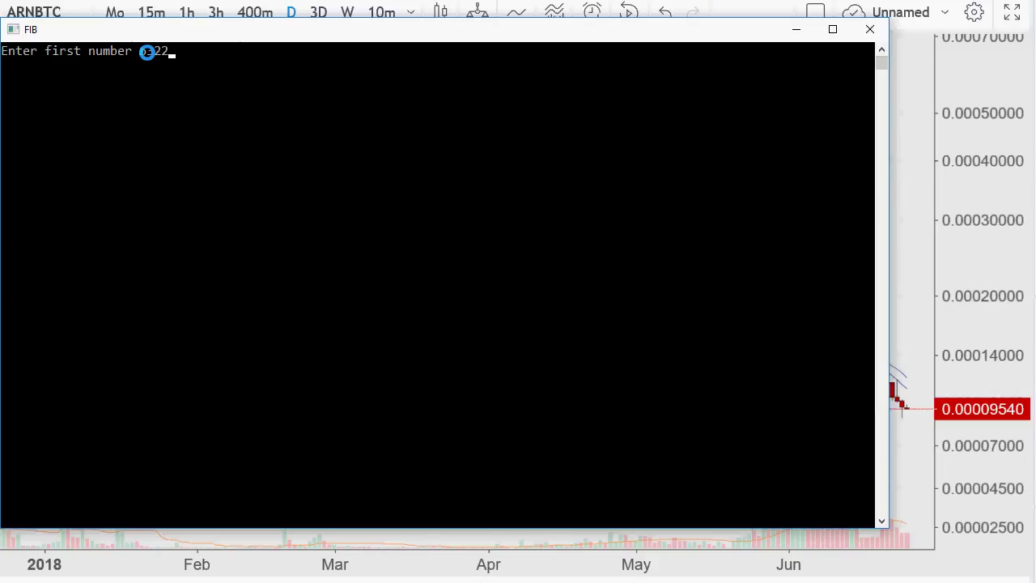
{"action": "key", "text": "Return"}
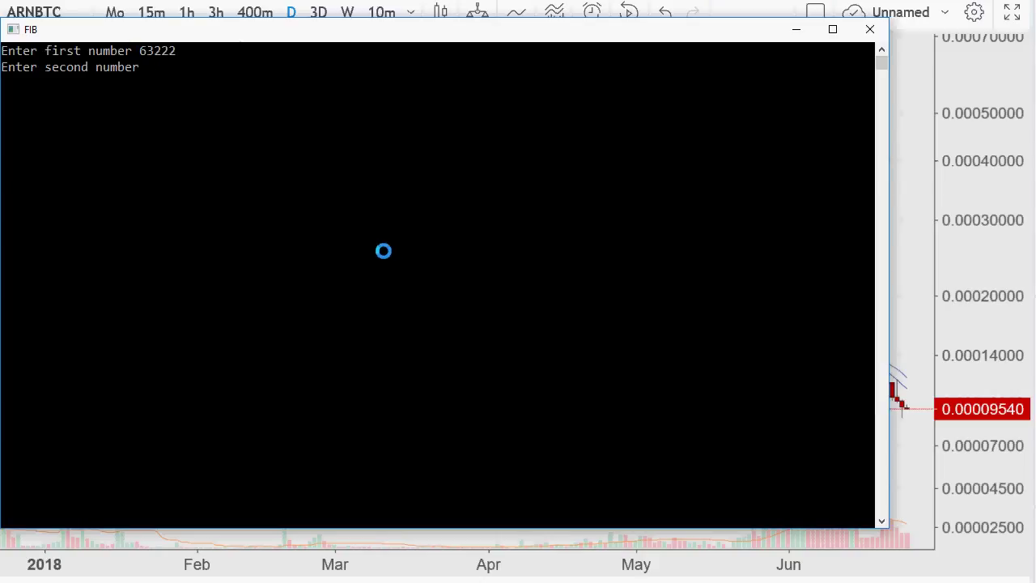
Minimize the FIB window and examine the mid-December 2017 low on the daily Aeron / Bitcoin chart.
{"action": "left_click", "coordinate": [813, 27]}
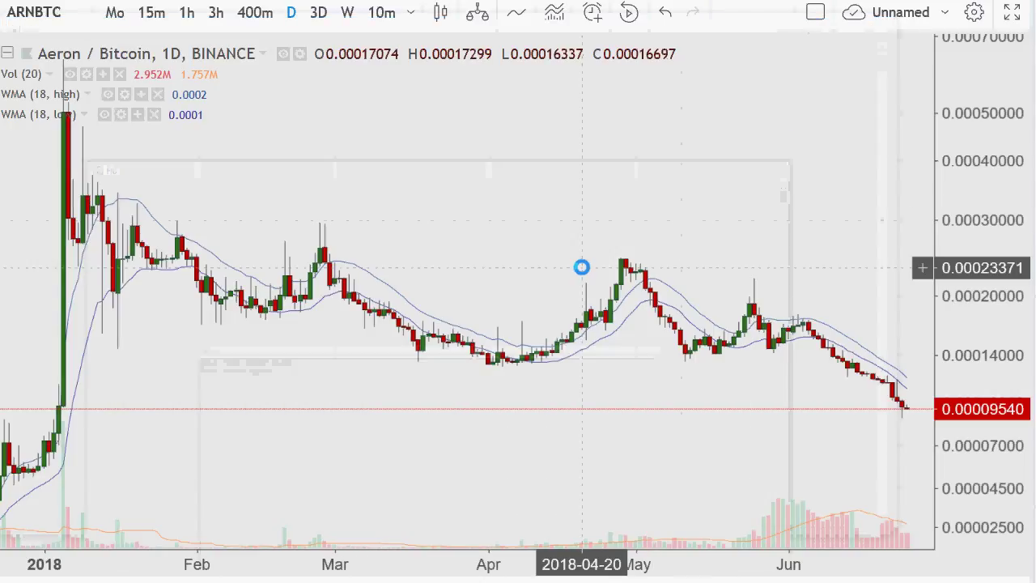
{"action": "scroll", "coordinate": [569, 238], "scroll_direction": "down", "scroll_amount": 5}
{"action": "left_click_drag", "start_coordinate": [345, 294], "coordinate": [917, 277]}
{"action": "scroll", "coordinate": [708, 336], "scroll_direction": "up", "scroll_amount": 8}
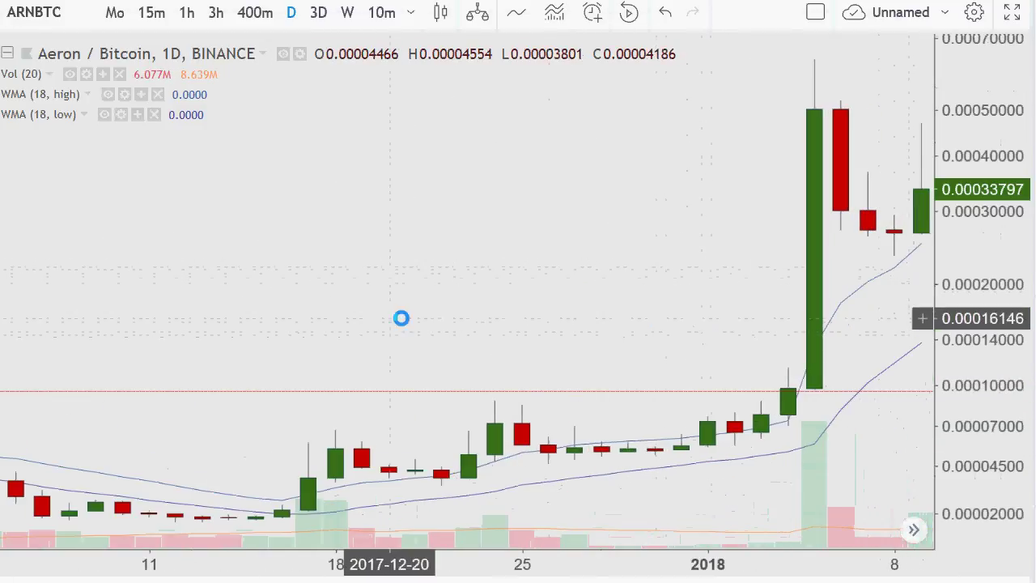
{"action": "left_click_drag", "start_coordinate": [402, 316], "coordinate": [688, 294]}
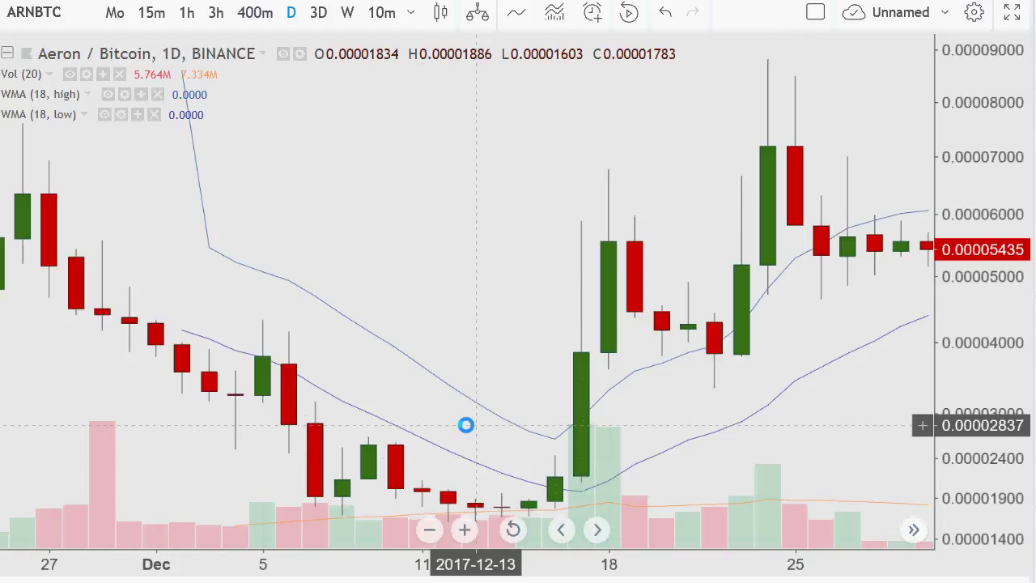
Enter 1603 as the second number in the FIB program to calculate the levels and targets, and minimize its window.
{"action": "key", "text": "alt+Tab"}
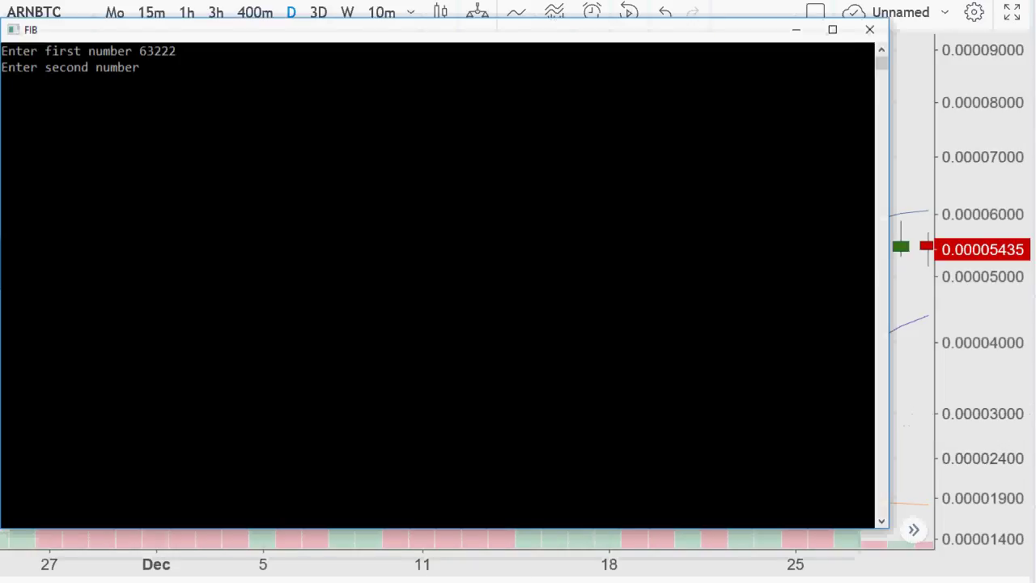
{"action": "type", "text": "1603"}
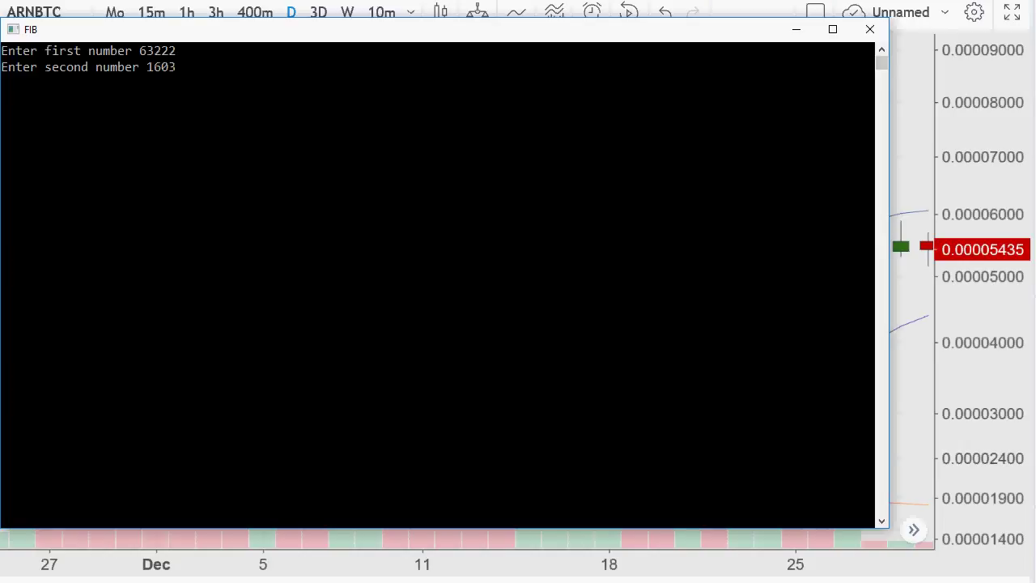
{"action": "key", "text": "Return"}
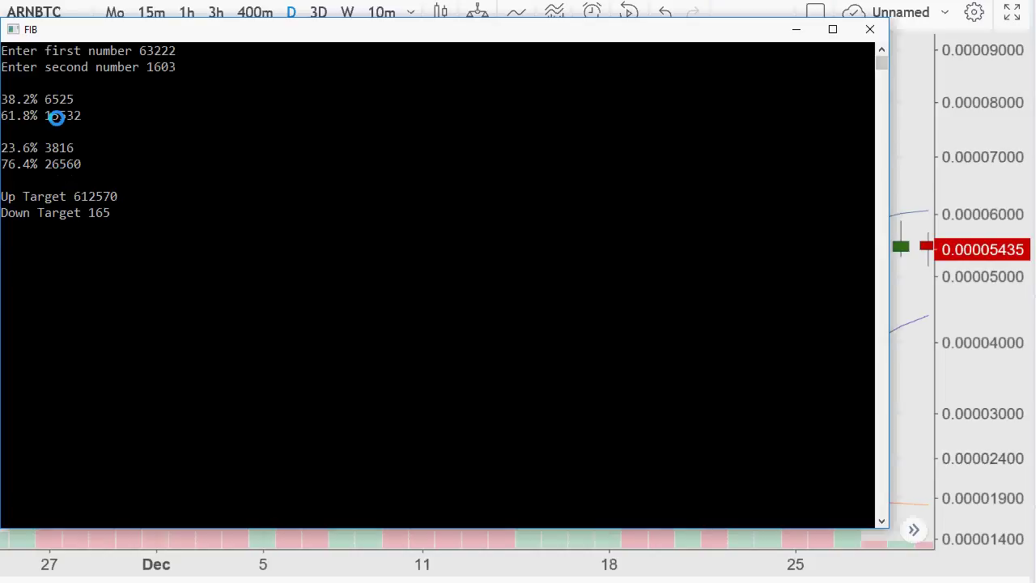
{"action": "left_click", "coordinate": [796, 30]}
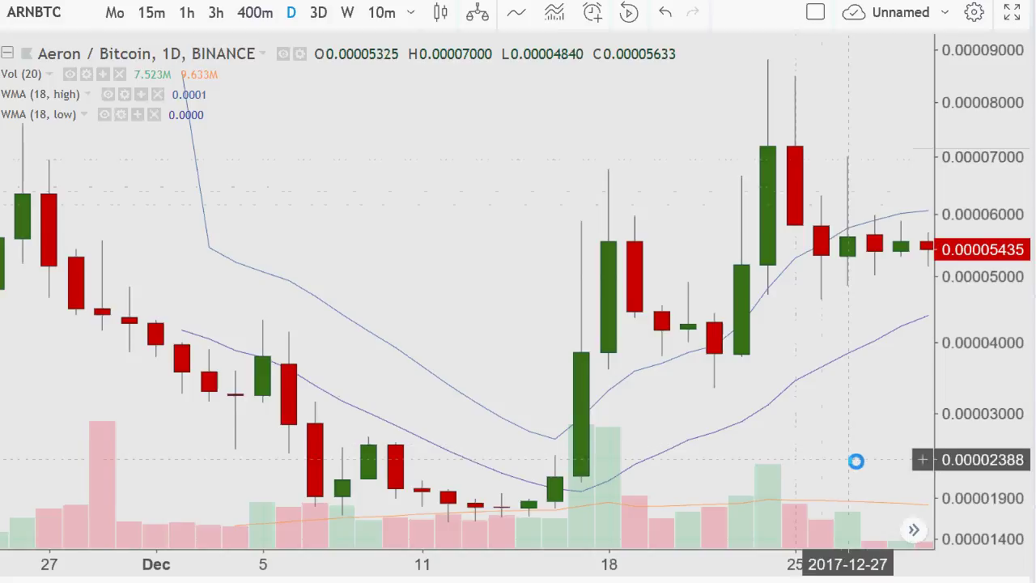
Return the Aeron / Bitcoin chart to its latest candles and show the full daily price history back to late 2017.
{"action": "left_click", "coordinate": [908, 526]}
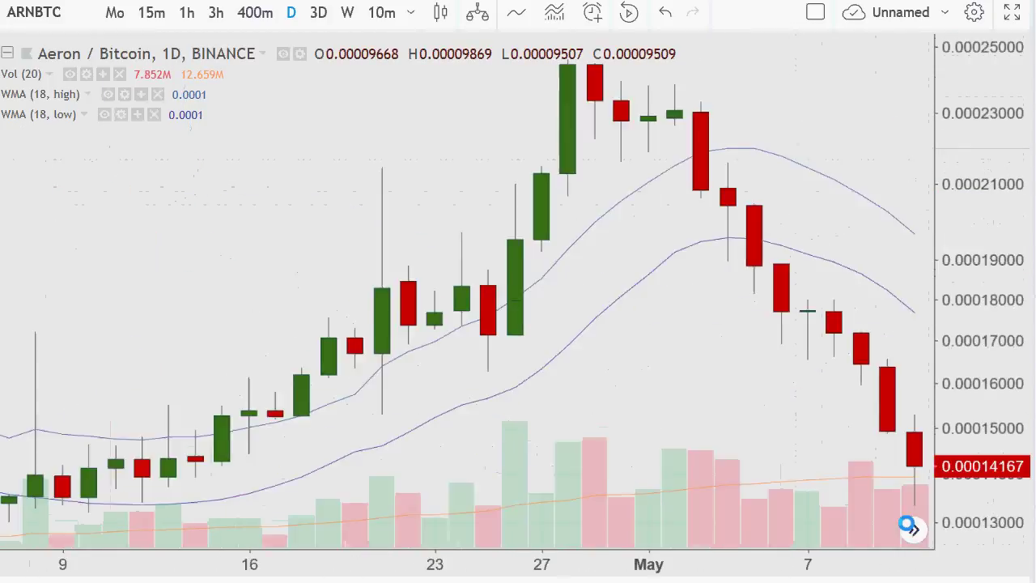
{"action": "scroll", "coordinate": [806, 242], "scroll_direction": "up", "scroll_amount": 1}
{"action": "scroll", "coordinate": [806, 242], "scroll_direction": "down", "scroll_amount": 3}
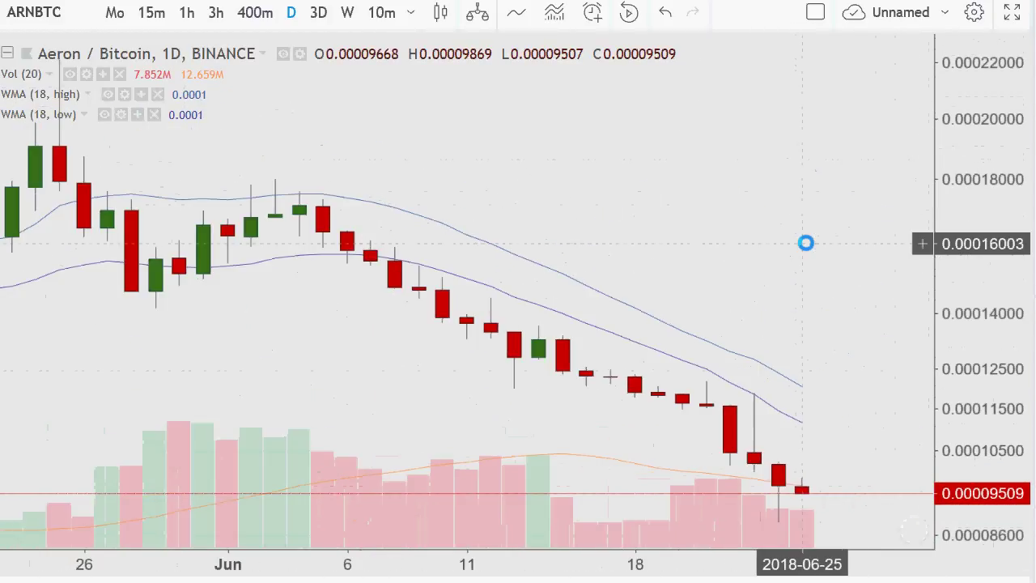
{"action": "scroll", "coordinate": [810, 208], "scroll_direction": "down", "scroll_amount": 5}
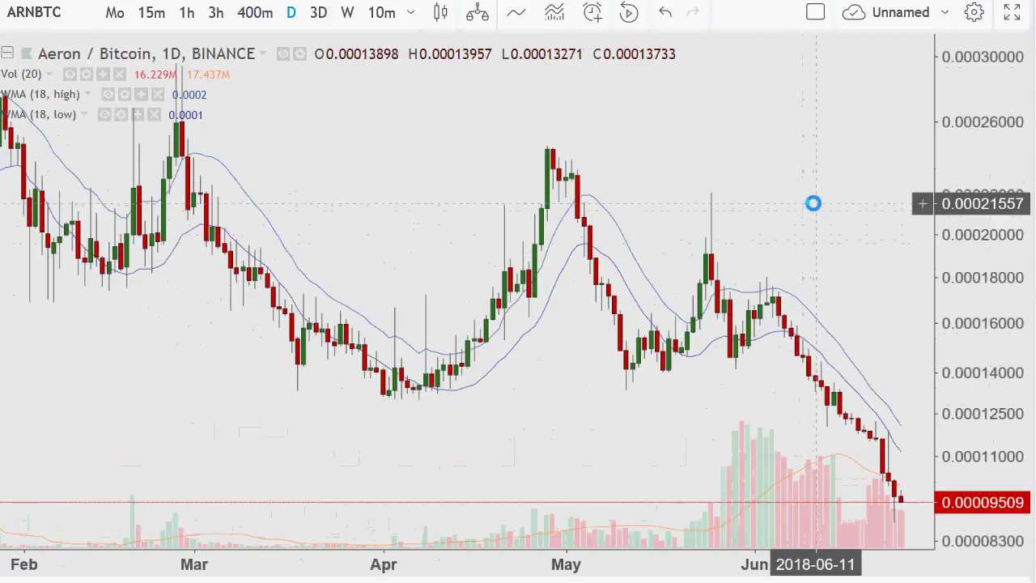
{"action": "scroll", "coordinate": [814, 203], "scroll_direction": "down", "scroll_amount": 4}
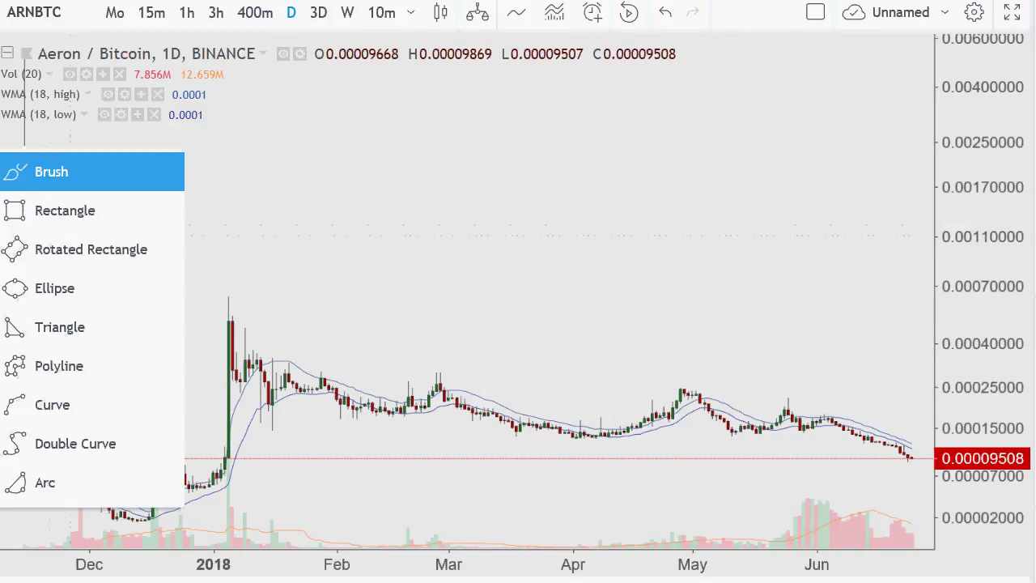
With the Brush, circle the January 2018 candles and draw a horizontal line from them past June at about 0.00025.
{"action": "left_click", "coordinate": [16, 171]}
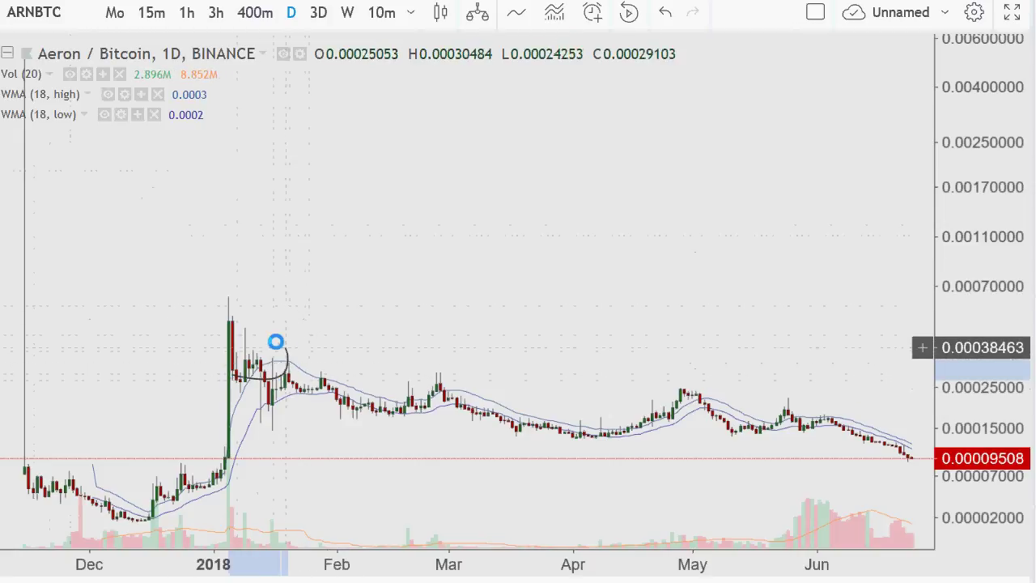
{"action": "left_click_drag", "start_coordinate": [275, 342], "coordinate": [320, 366]}
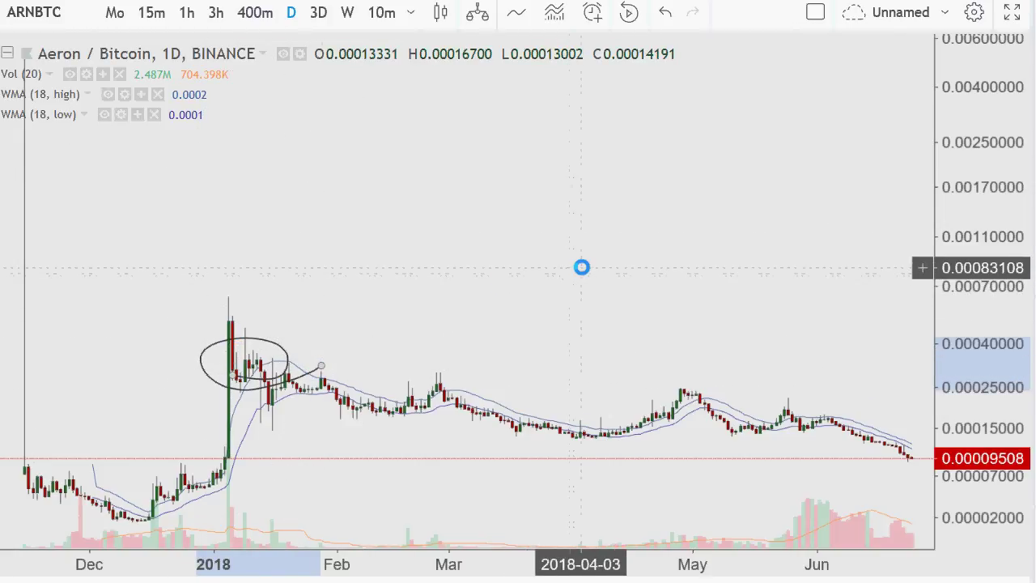
{"action": "left_click_drag", "start_coordinate": [235, 385], "coordinate": [910, 382]}
Brush short slanted strokes pointing down at the late February, late April, late May and June candles.
{"action": "left_click_drag", "start_coordinate": [420, 342], "coordinate": [466, 380]}
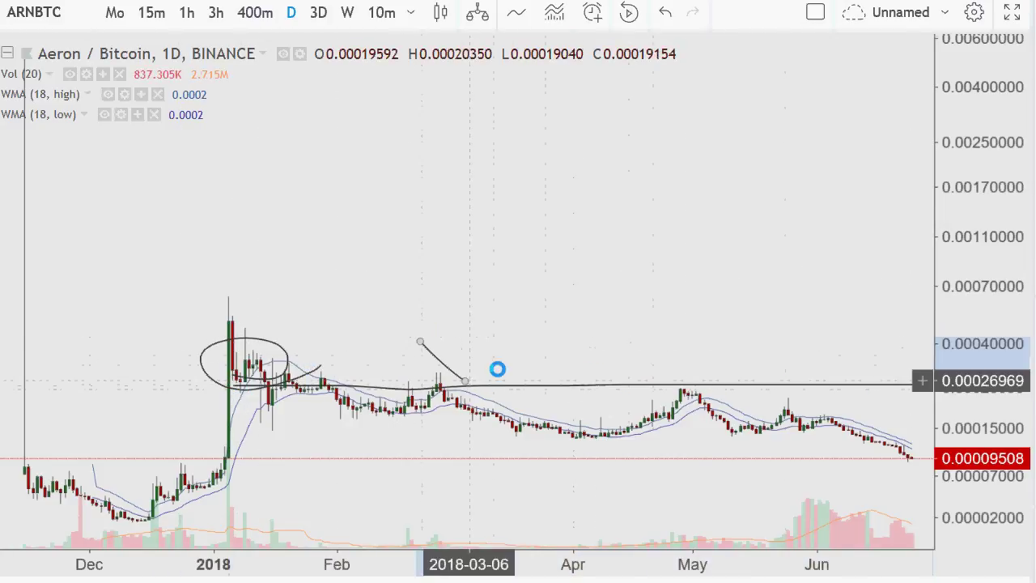
{"action": "left_click_drag", "start_coordinate": [597, 341], "coordinate": [715, 393]}
{"action": "mouse_move", "coordinate": [759, 325]}
{"action": "left_mouse_down"}
{"action": "mouse_move", "coordinate": [887, 385]}
{"action": "mouse_move", "coordinate": [864, 396]}
{"action": "left_mouse_up"}
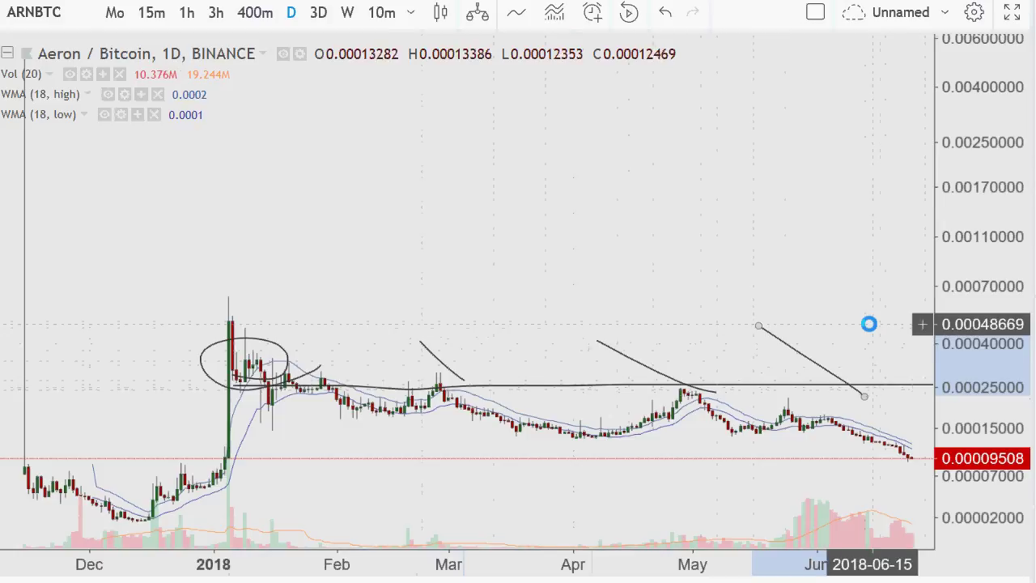
{"action": "mouse_move", "coordinate": [868, 324]}
{"action": "left_mouse_down"}
{"action": "mouse_move", "coordinate": [900, 337]}
{"action": "mouse_move", "coordinate": [899, 366]}
{"action": "left_mouse_up"}
{"action": "left_click_drag", "start_coordinate": [657, 360], "coordinate": [686, 385]}
{"action": "left_click_drag", "start_coordinate": [775, 387], "coordinate": [812, 406]}
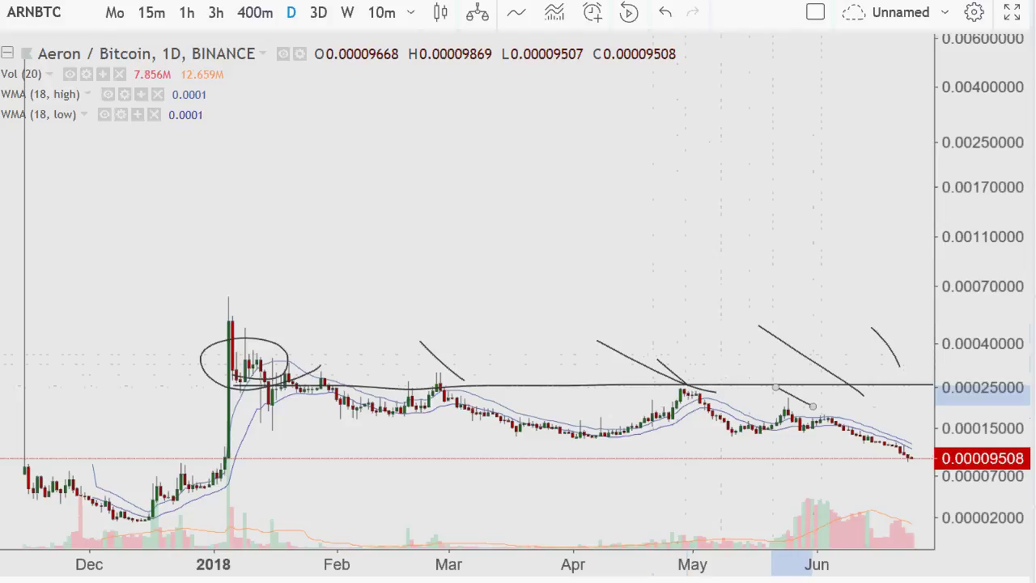
Remove all drawings from the Aeron / Bitcoin chart, keeping the indicators.
{"action": "right_click", "coordinate": [541, 143]}
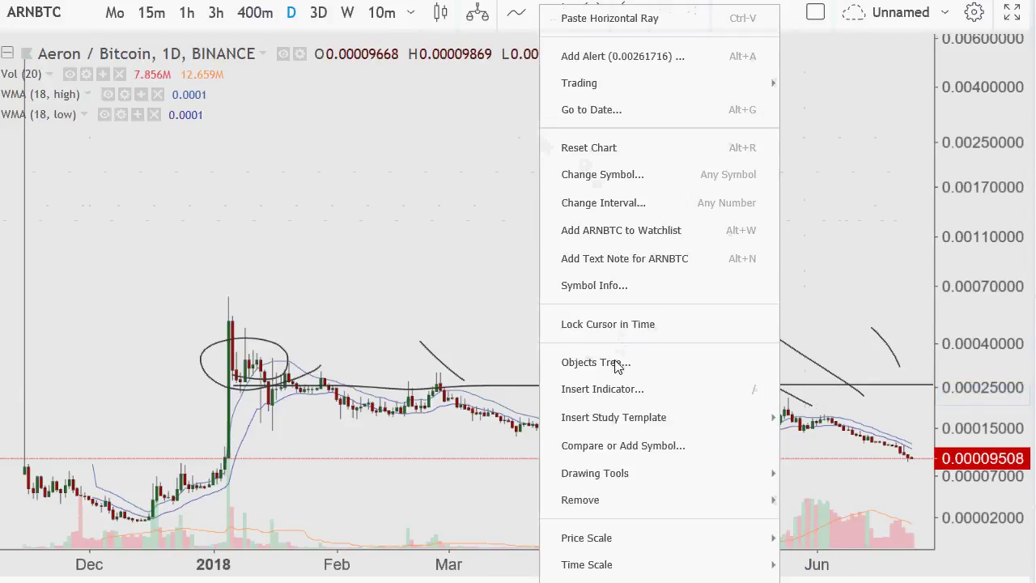
{"action": "mouse_move", "coordinate": [600, 506]}
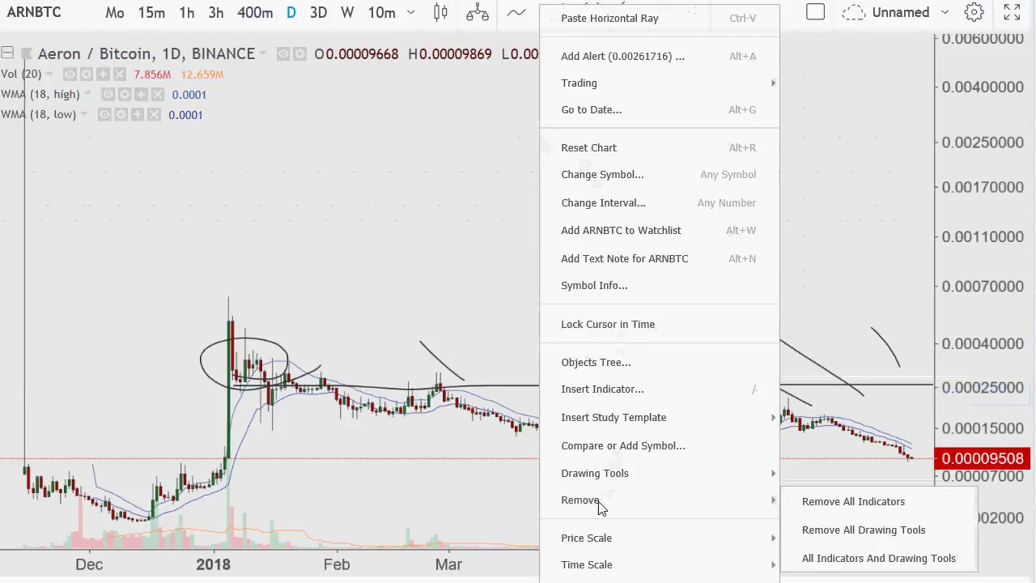
{"action": "left_click", "coordinate": [841, 535]}
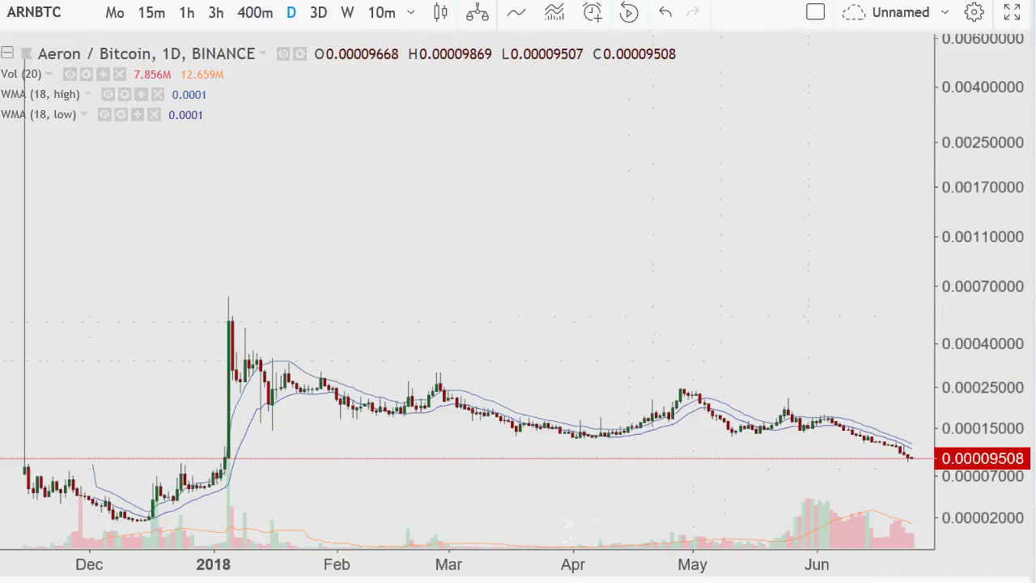
Check the calculated levels in the FIB program and paste a horizontal ray at 0.00015531 on the chart, starting at 2018-01-29.
{"action": "left_click", "coordinate": [445, 578]}
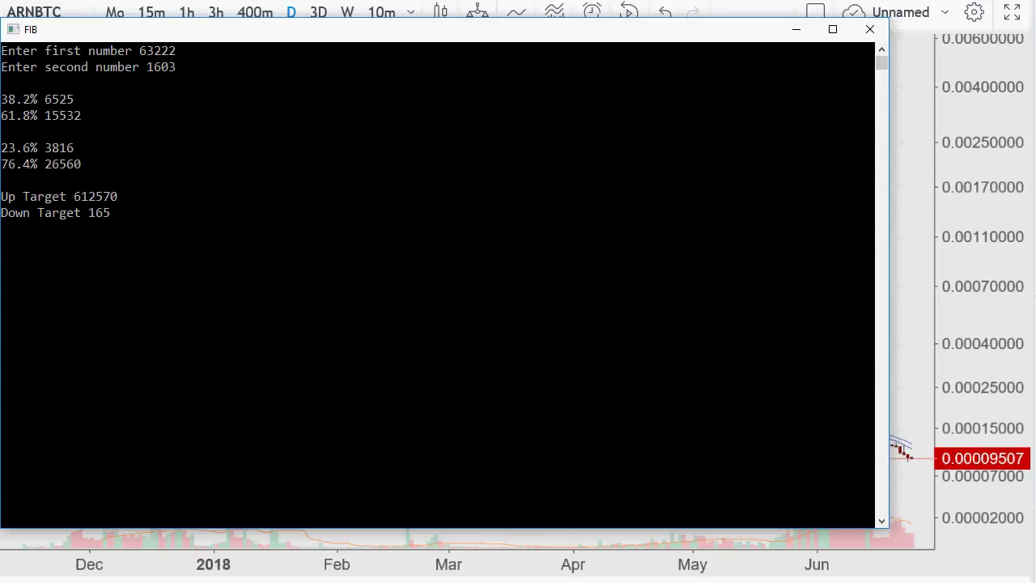
{"action": "key", "text": "Return"}
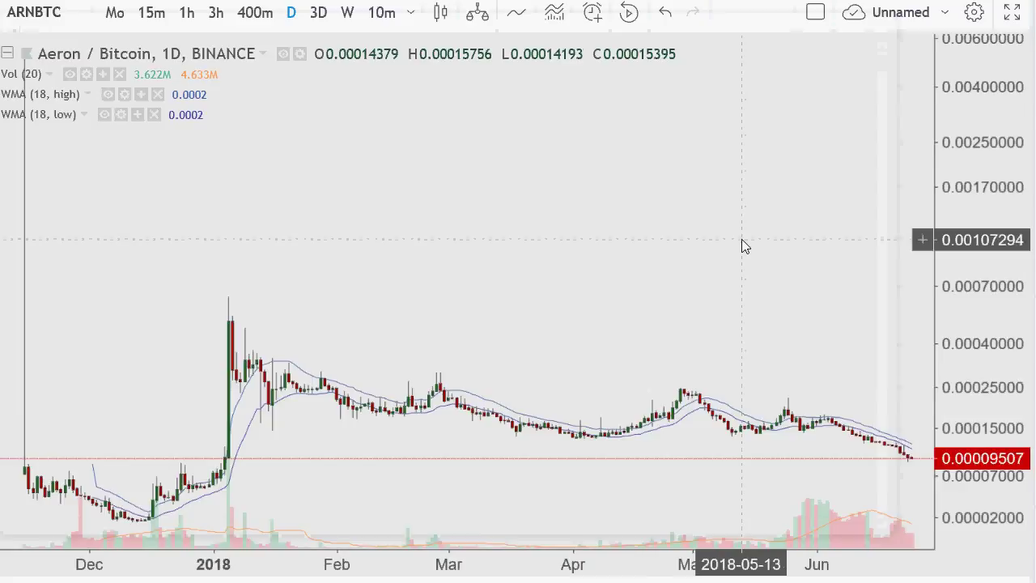
{"action": "scroll", "coordinate": [741, 238], "scroll_direction": "up", "scroll_amount": 4}
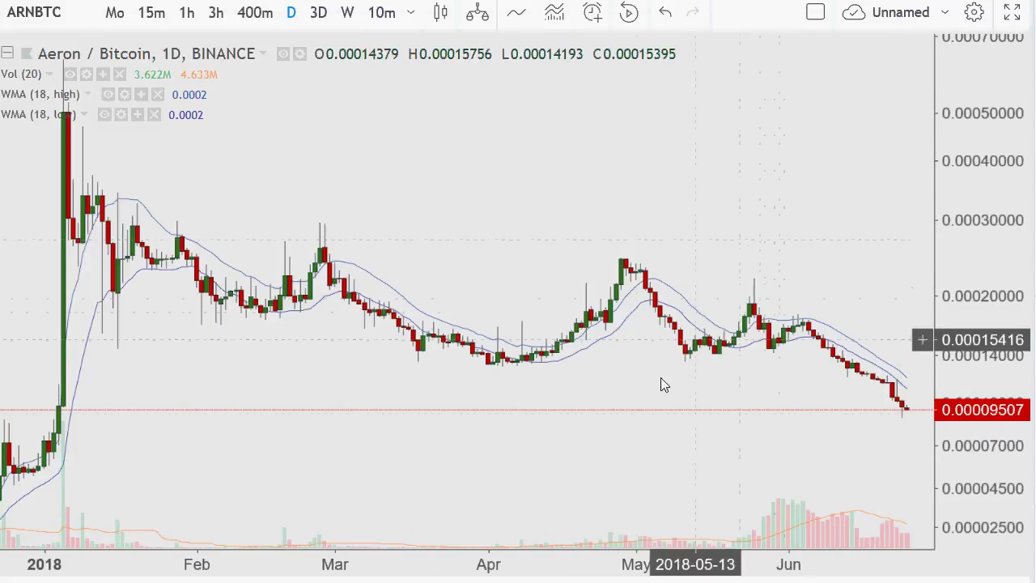
{"action": "right_click", "coordinate": [684, 167]}
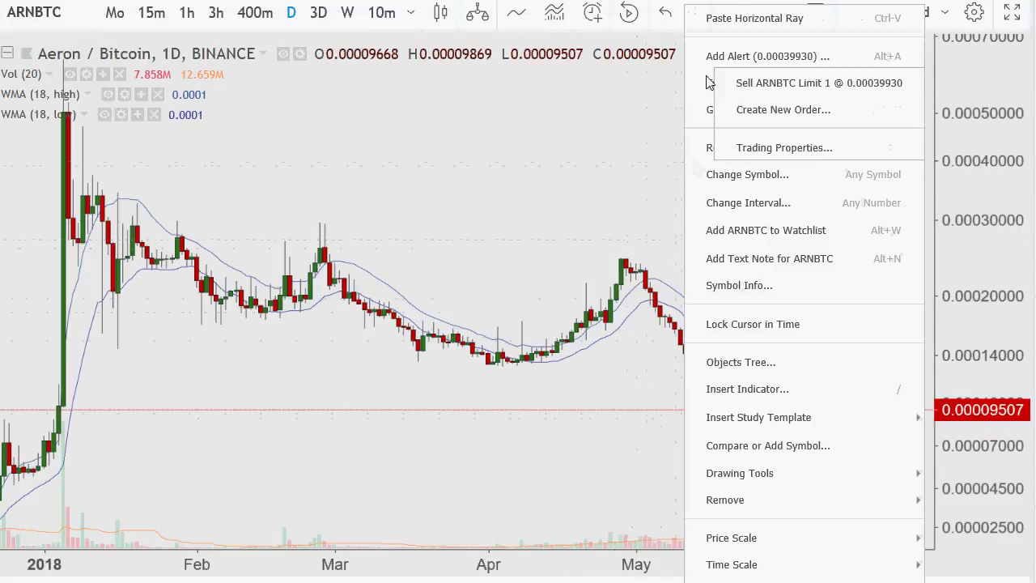
{"action": "left_click", "coordinate": [719, 19]}
{"action": "left_click_drag", "start_coordinate": [624, 402], "coordinate": [485, 339]}
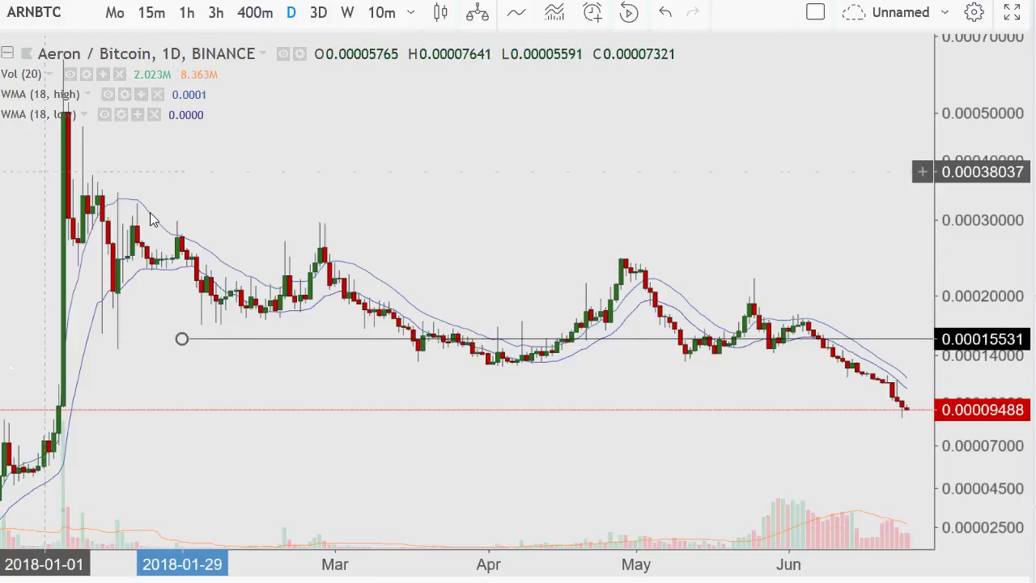
Circle the mid-January 2018 low with the Brush and delete the circle.
{"action": "mouse_move", "coordinate": [121, 326]}
{"action": "left_mouse_down"}
{"action": "mouse_move", "coordinate": [138, 363]}
{"action": "mouse_move", "coordinate": [119, 326]}
{"action": "left_mouse_up"}
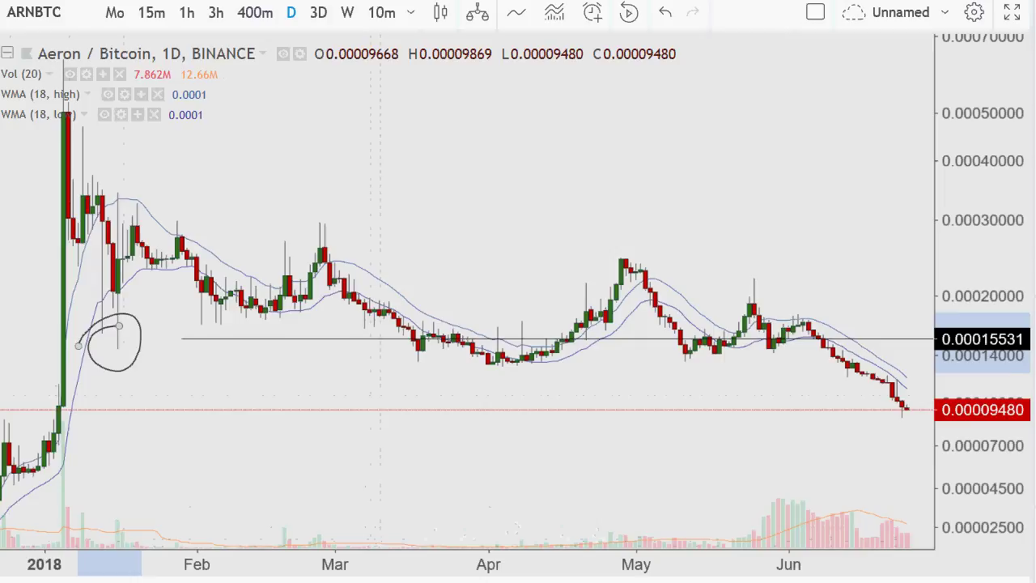
{"action": "key", "text": "Delete"}
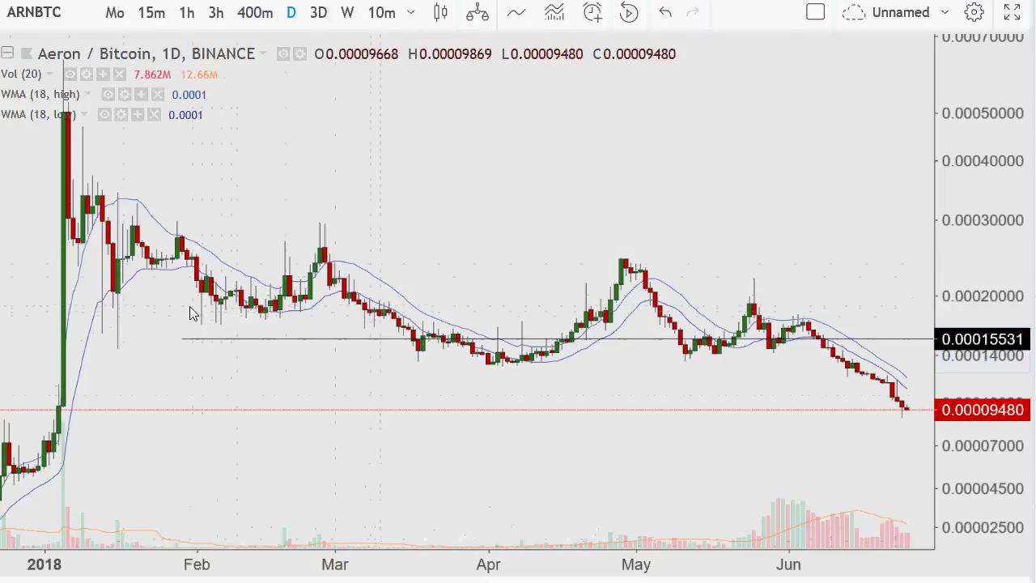
Brush a flat ellipse around the early February 2018 lows just above the horizontal ray.
{"action": "mouse_move", "coordinate": [192, 314]}
{"action": "left_mouse_down"}
{"action": "mouse_move", "coordinate": [237, 320]}
{"action": "mouse_move", "coordinate": [275, 306]}
{"action": "mouse_move", "coordinate": [185, 322]}
{"action": "mouse_move", "coordinate": [249, 307]}
{"action": "left_mouse_up"}
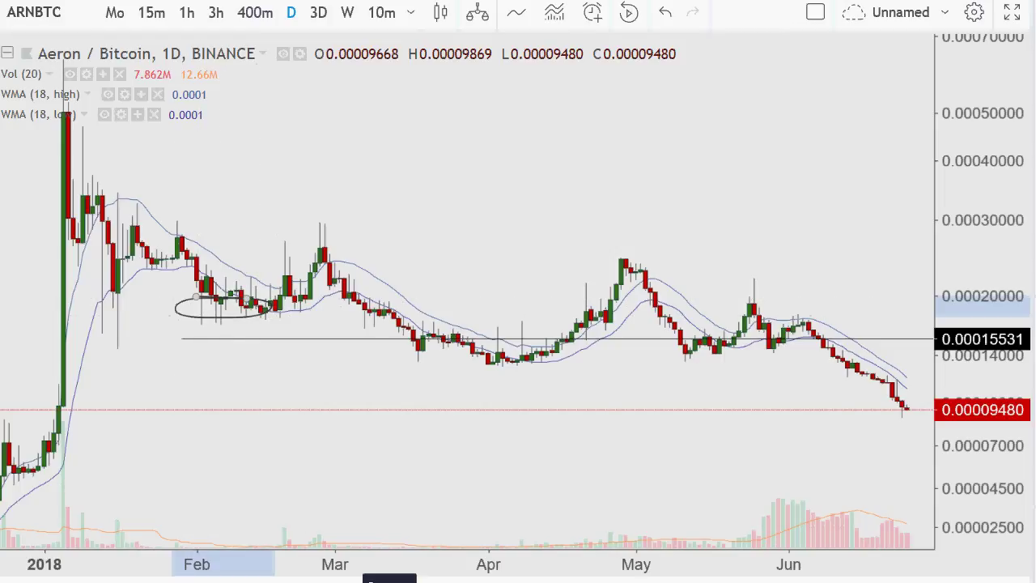
Delete the February ellipse, and brush and remove temporary outlines around the mid-March to mid-April lows and the late-April rise.
{"action": "key", "text": "Delete"}
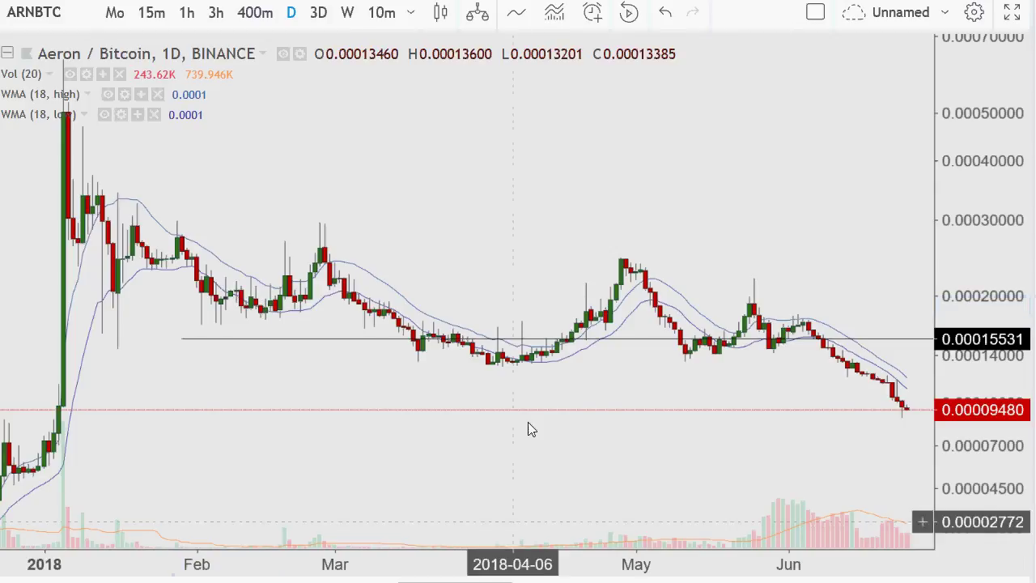
{"action": "mouse_move", "coordinate": [396, 330]}
{"action": "left_mouse_down"}
{"action": "mouse_move", "coordinate": [534, 317]}
{"action": "mouse_move", "coordinate": [571, 354]}
{"action": "mouse_move", "coordinate": [572, 375]}
{"action": "mouse_move", "coordinate": [403, 361]}
{"action": "mouse_move", "coordinate": [396, 328]}
{"action": "left_mouse_up"}
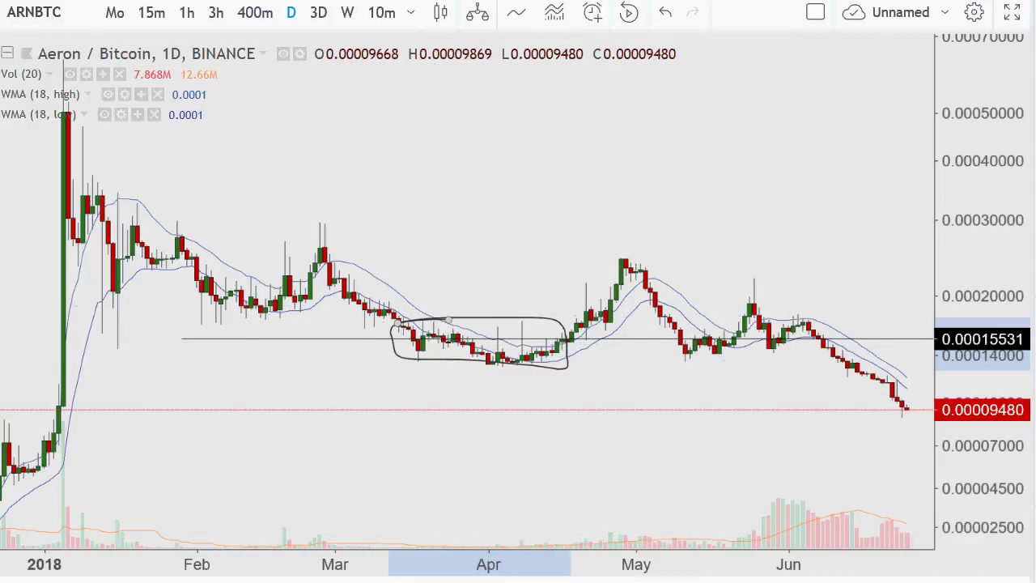
{"action": "key", "text": "Delete"}
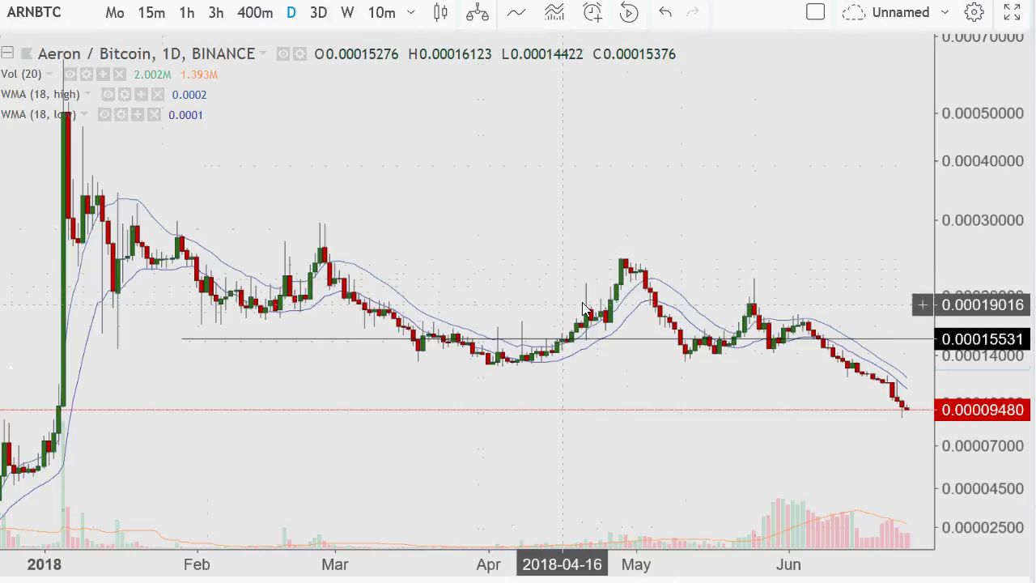
{"action": "mouse_move", "coordinate": [580, 326]}
{"action": "left_mouse_down"}
{"action": "mouse_move", "coordinate": [595, 302]}
{"action": "mouse_move", "coordinate": [611, 312]}
{"action": "mouse_move", "coordinate": [606, 319]}
{"action": "left_mouse_up"}
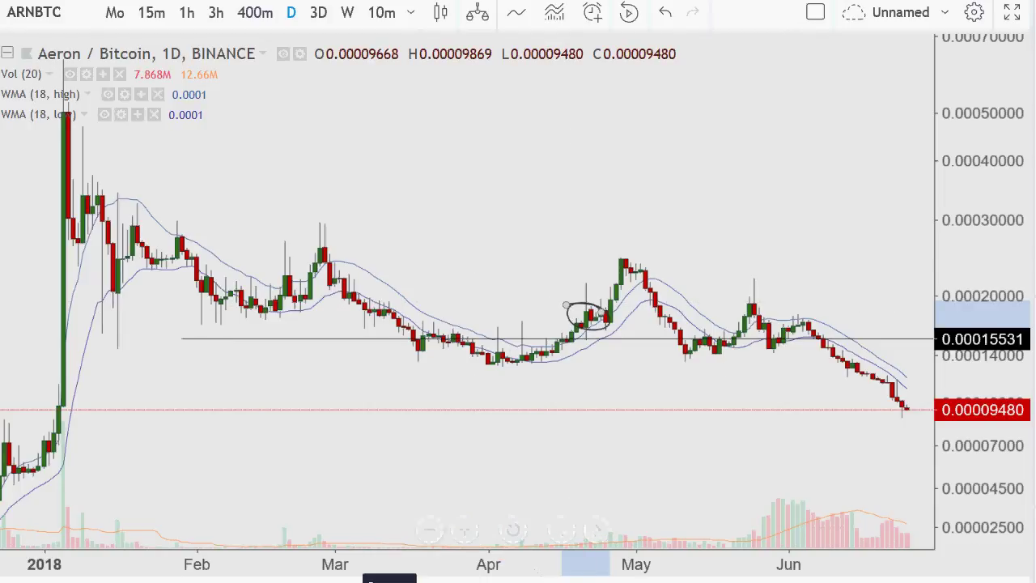
{"action": "key", "text": "Delete"}
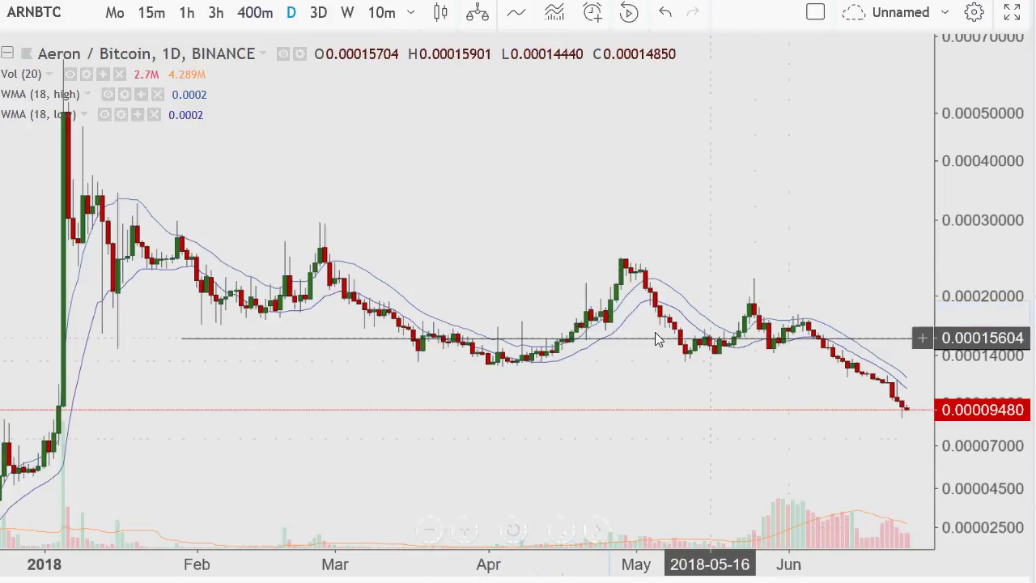
Brush a nearly horizontal line under the late-April 2018 peak, outline the peak above it with an arch and delete the arch.
{"action": "left_click", "coordinate": [699, 288]}
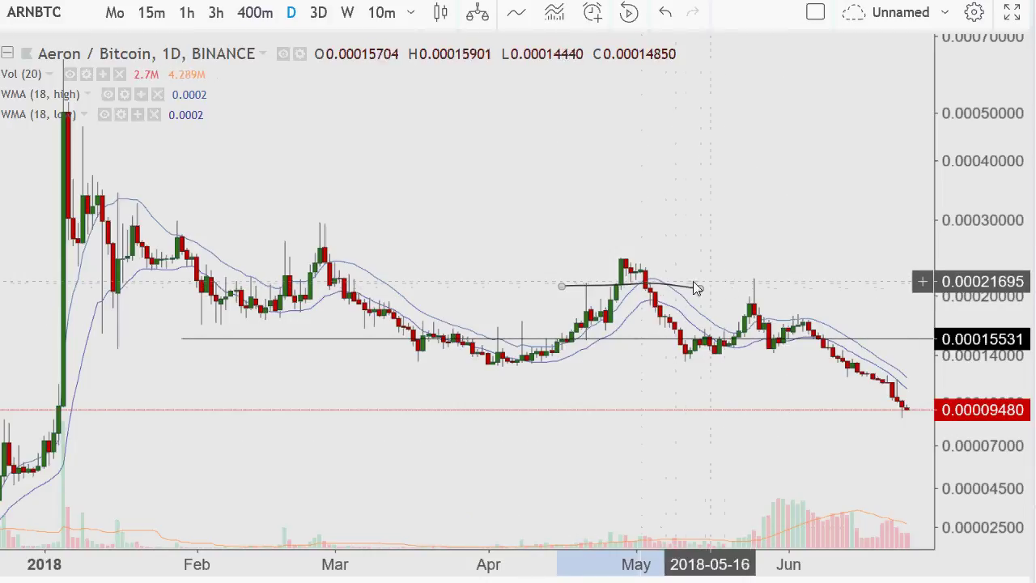
{"action": "left_click", "coordinate": [670, 285]}
{"action": "left_click", "coordinate": [664, 254]}
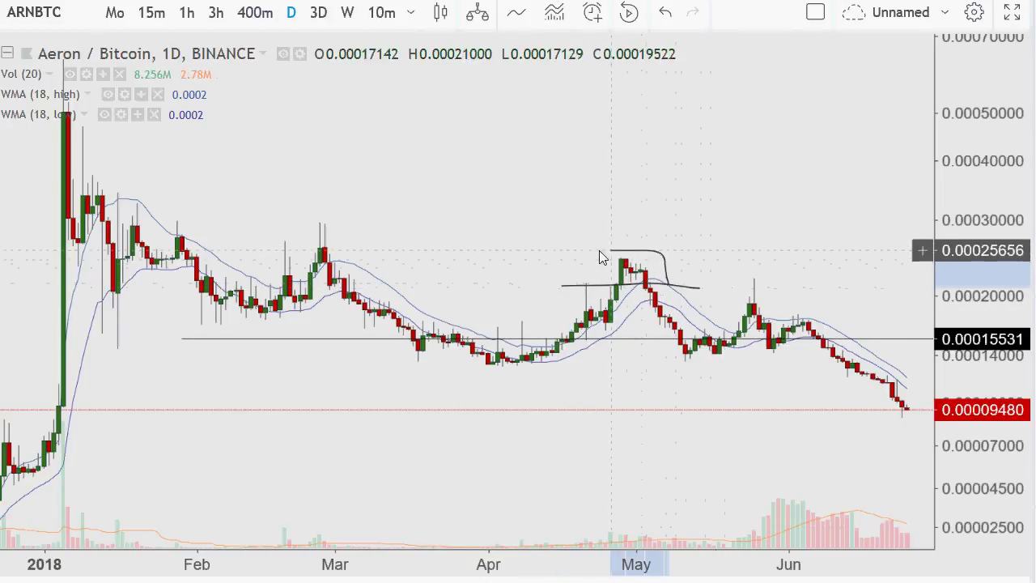
{"action": "left_click", "coordinate": [585, 253]}
{"action": "double_click", "coordinate": [584, 287]}
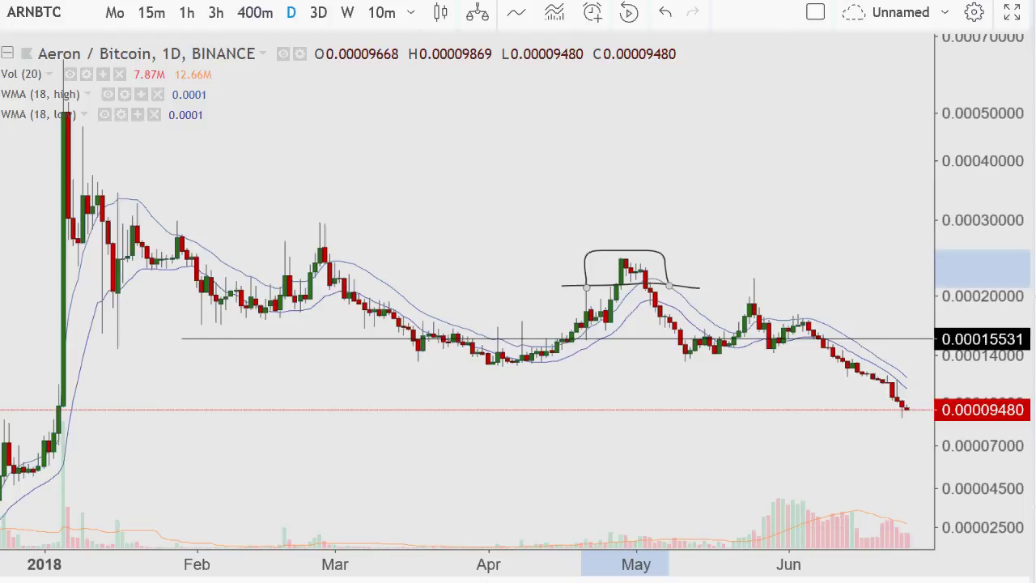
{"action": "key", "text": "Delete"}
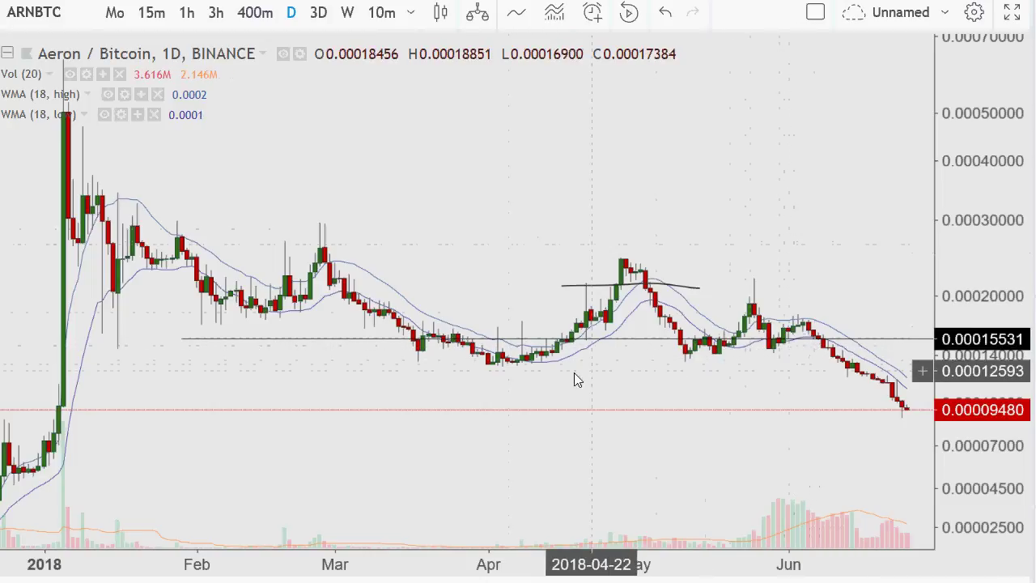
Brush a box around the mid-May to early-June 2018 price range and delete it.
{"action": "left_click_drag", "start_coordinate": [664, 365], "coordinate": [704, 365]}
{"action": "mouse_move", "coordinate": [786, 369]}
{"action": "left_mouse_down"}
{"action": "mouse_move", "coordinate": [809, 349]}
{"action": "mouse_move", "coordinate": [696, 299]}
{"action": "mouse_move", "coordinate": [675, 378]}
{"action": "left_mouse_up"}
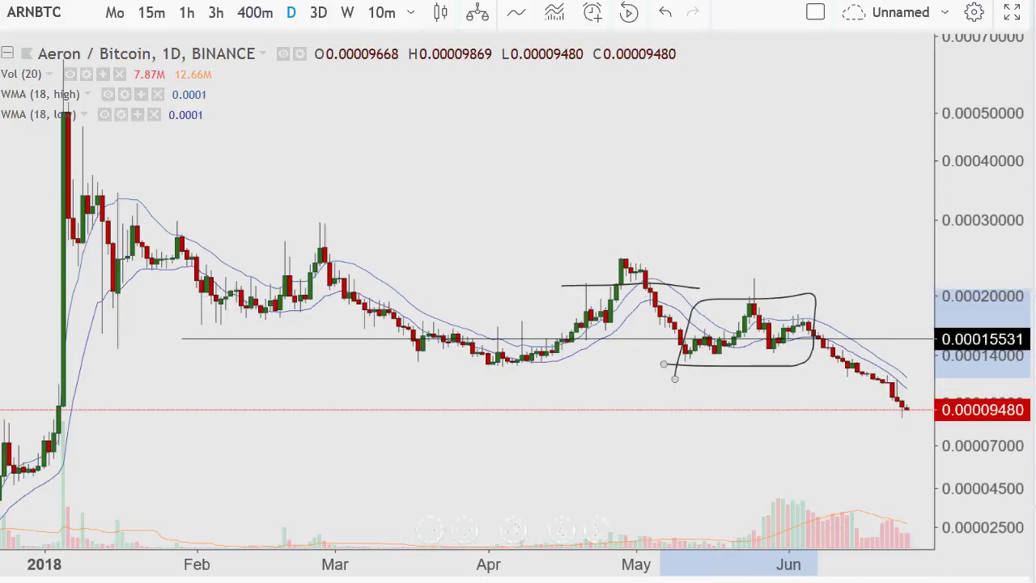
{"action": "key", "text": "Delete"}
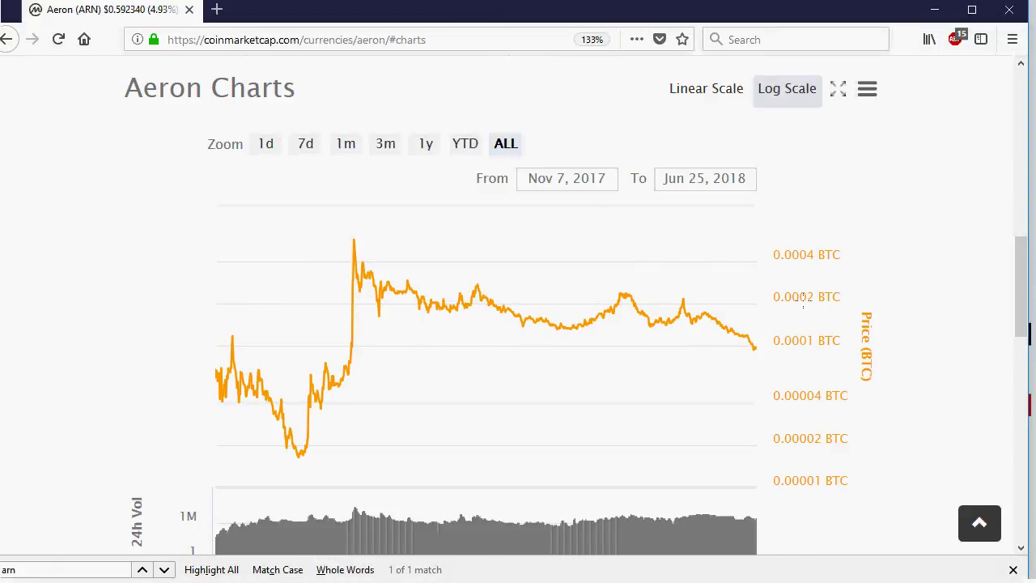
On CoinMarketCap's Aeron chart, outline the two latest price peaks with the pen and draw a support line beneath them.
{"action": "left_click_drag", "start_coordinate": [272, 334], "coordinate": [359, 313]}
{"action": "mouse_move", "coordinate": [607, 296]}
{"action": "left_mouse_down"}
{"action": "mouse_move", "coordinate": [694, 306]}
{"action": "mouse_move", "coordinate": [698, 294]}
{"action": "mouse_move", "coordinate": [635, 281]}
{"action": "mouse_move", "coordinate": [604, 294]}
{"action": "left_mouse_up"}
{"action": "left_click_drag", "start_coordinate": [534, 326], "coordinate": [772, 335]}
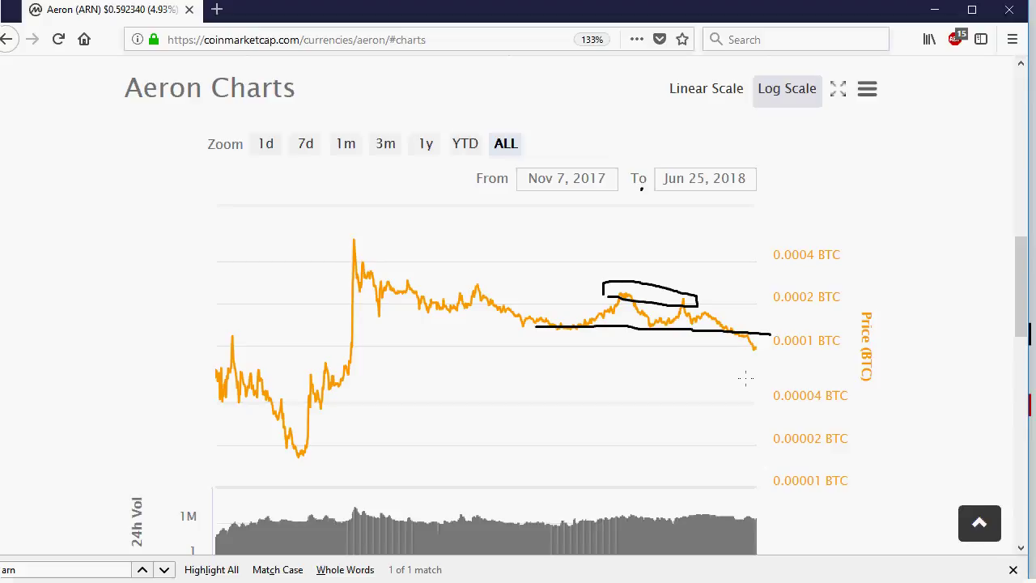
Draw an arrow just above the 0.00004 BTC level and a horizontal line across the late-2017 base, marking the prices around it.
{"action": "mouse_move", "coordinate": [745, 378]}
{"action": "left_mouse_down"}
{"action": "mouse_move", "coordinate": [768, 384]}
{"action": "mouse_move", "coordinate": [741, 388]}
{"action": "left_mouse_up"}
{"action": "left_click_drag", "start_coordinate": [223, 377], "coordinate": [361, 377]}
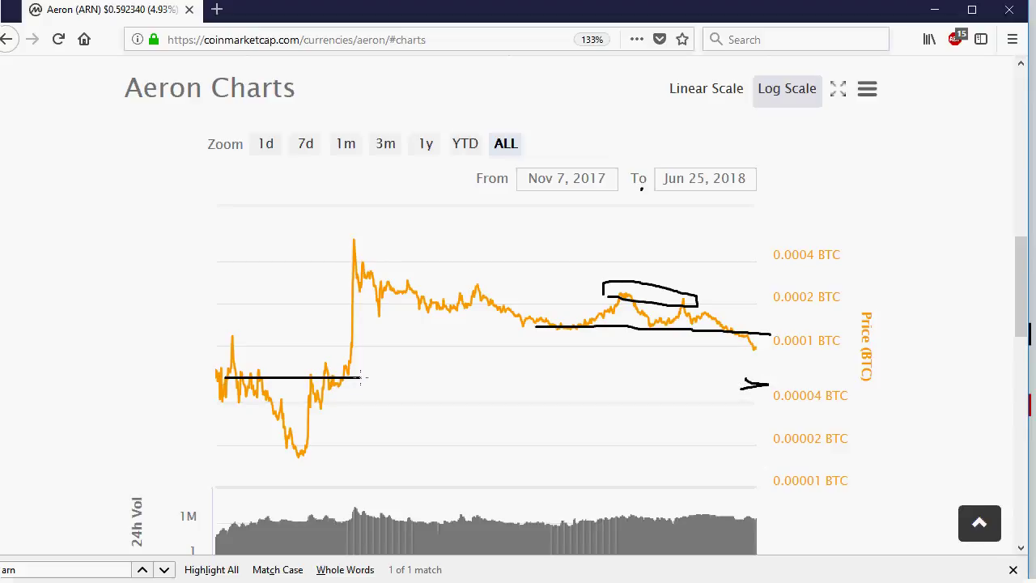
{"action": "left_click_drag", "start_coordinate": [296, 351], "coordinate": [322, 386]}
{"action": "mouse_move", "coordinate": [248, 349]}
{"action": "left_mouse_down"}
{"action": "mouse_move", "coordinate": [260, 377]}
{"action": "mouse_move", "coordinate": [232, 377]}
{"action": "left_mouse_up"}
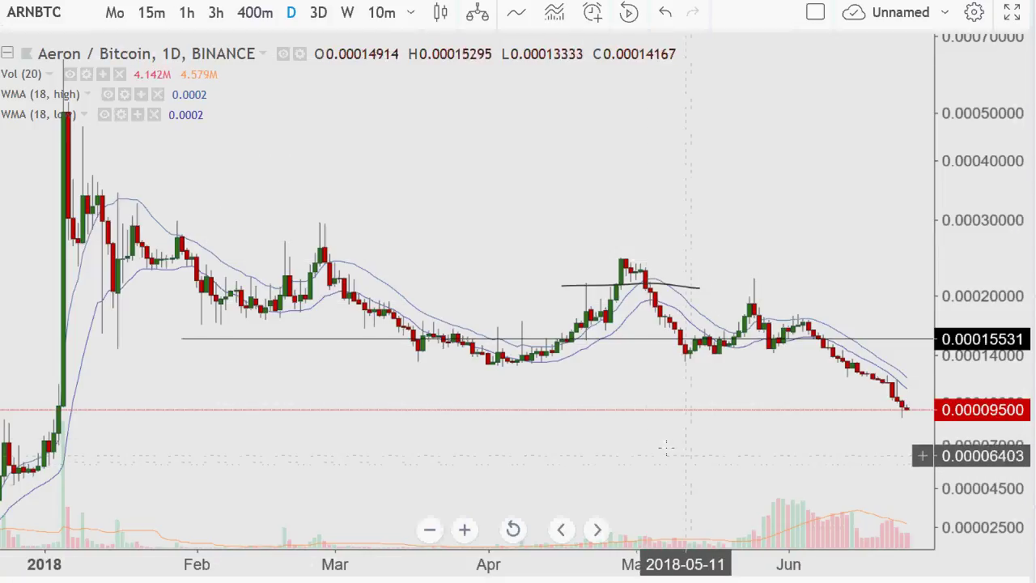
Back on the TradingView Aeron / Bitcoin chart, create a one-time alert for ARNBTC crossing 0.00007123 with popup and sound.
{"action": "right_click", "coordinate": [586, 402]}
{"action": "left_click", "coordinate": [485, 426]}
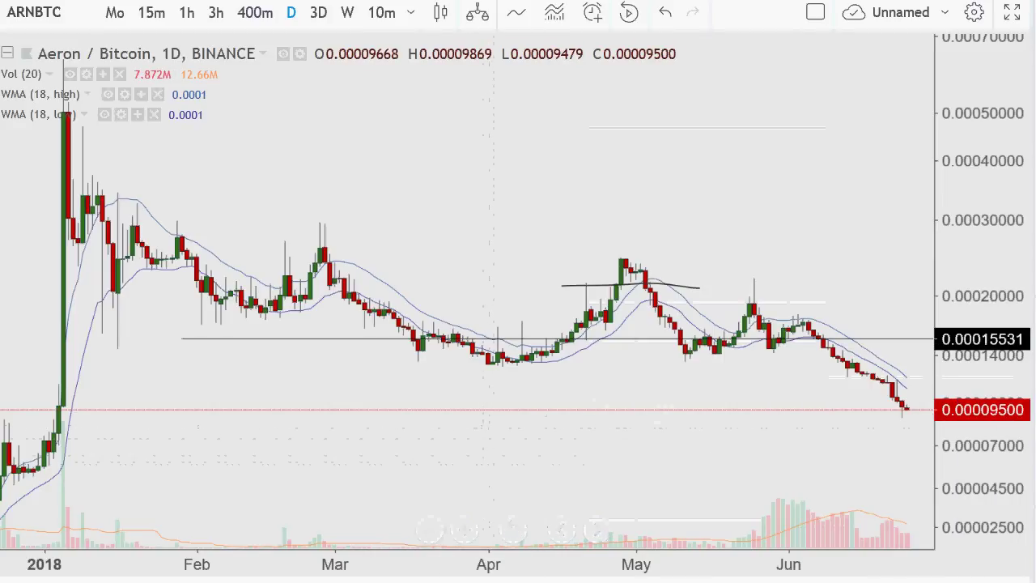
{"action": "right_click", "coordinate": [912, 444]}
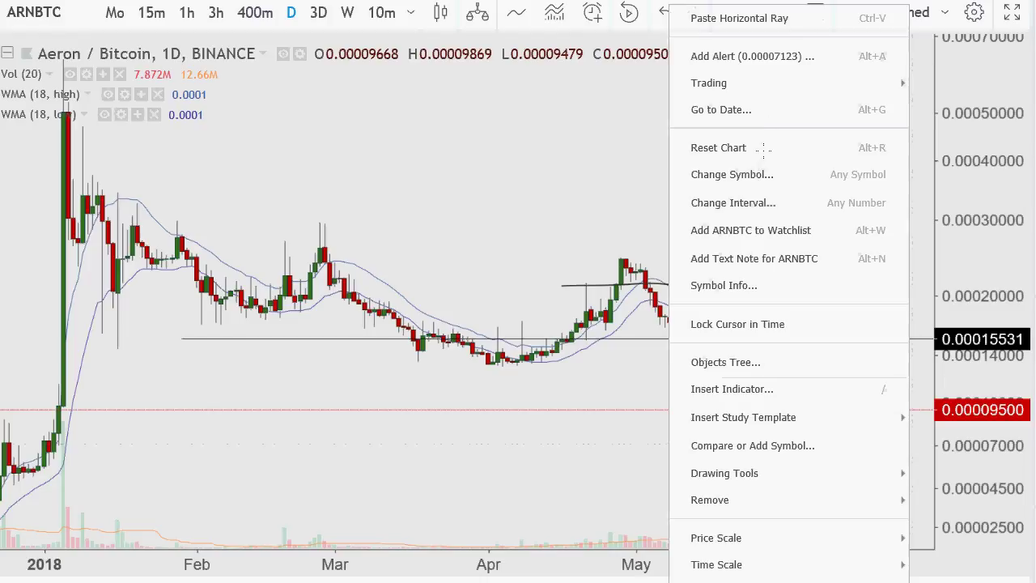
{"action": "left_click", "coordinate": [785, 57]}
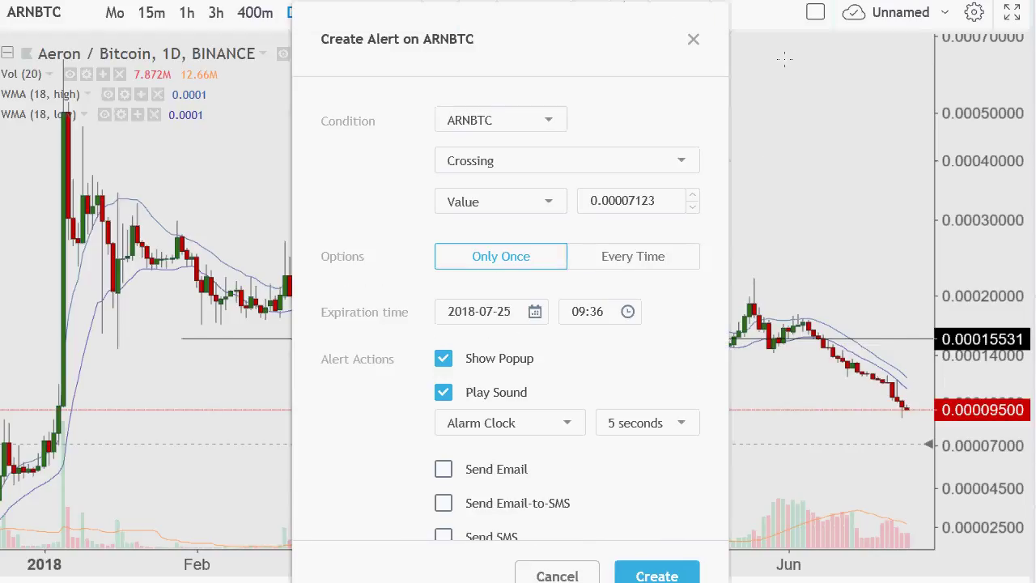
{"action": "left_click", "coordinate": [654, 573]}
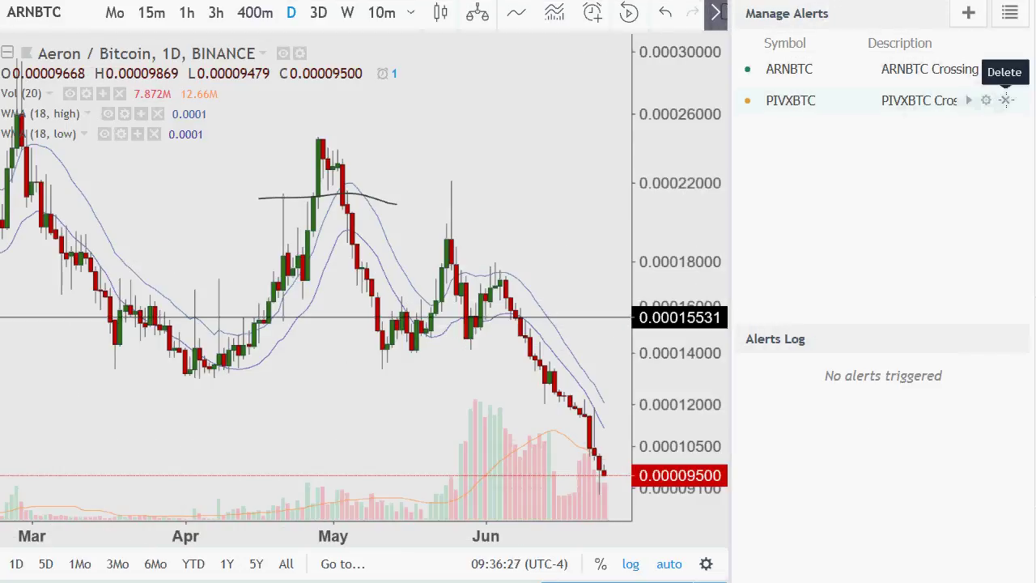
Delete the PIVXBTC alert and hide the alert list.
{"action": "left_click", "coordinate": [1006, 100]}
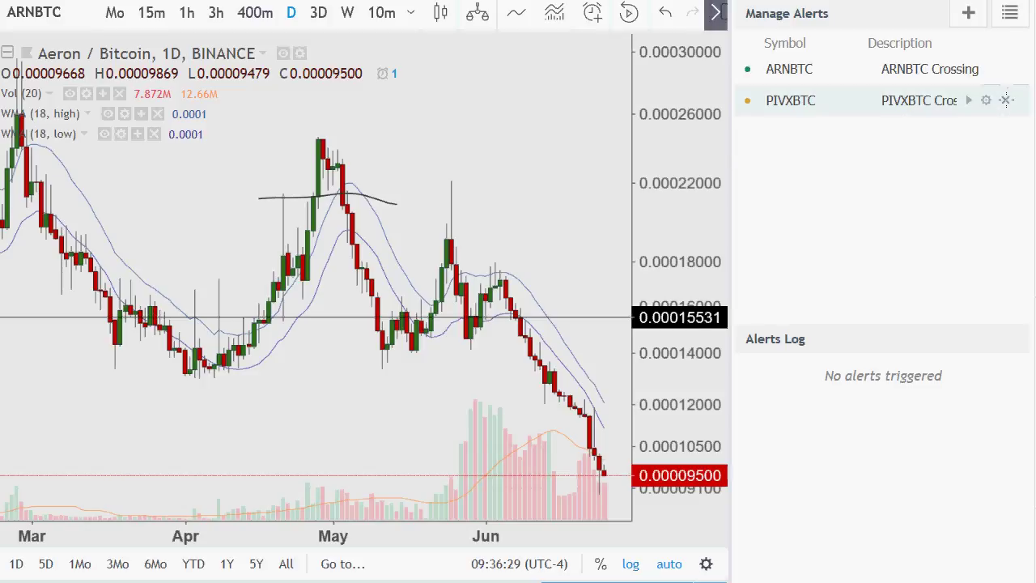
{"action": "left_click", "coordinate": [643, 381]}
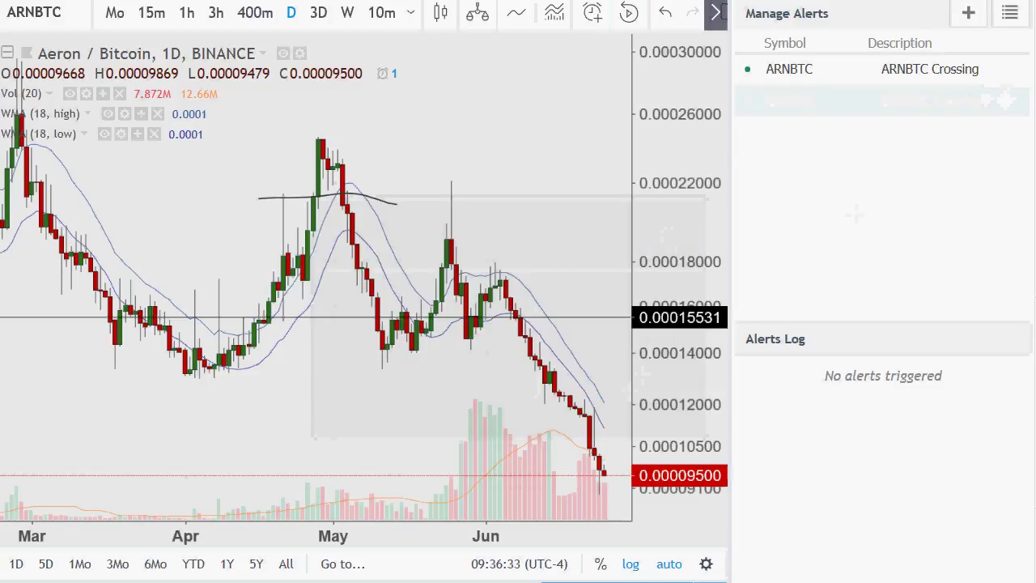
{"action": "left_click", "coordinate": [716, 13]}
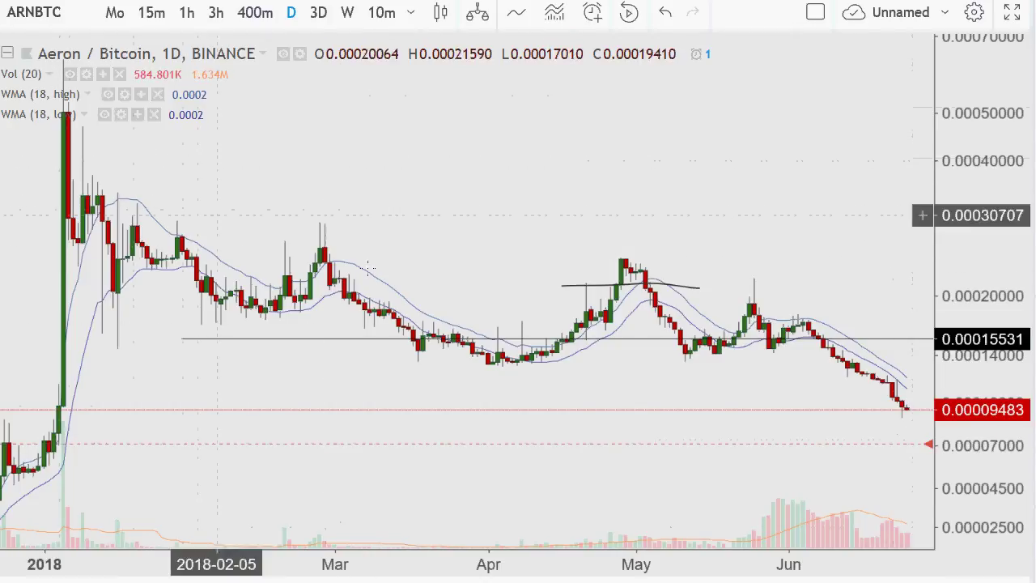
Paste a horizontal ray starting at 2018-02-13 and position it at 0.00006517, following the 38.2% level in the FIB program.
{"action": "right_click", "coordinate": [527, 109]}
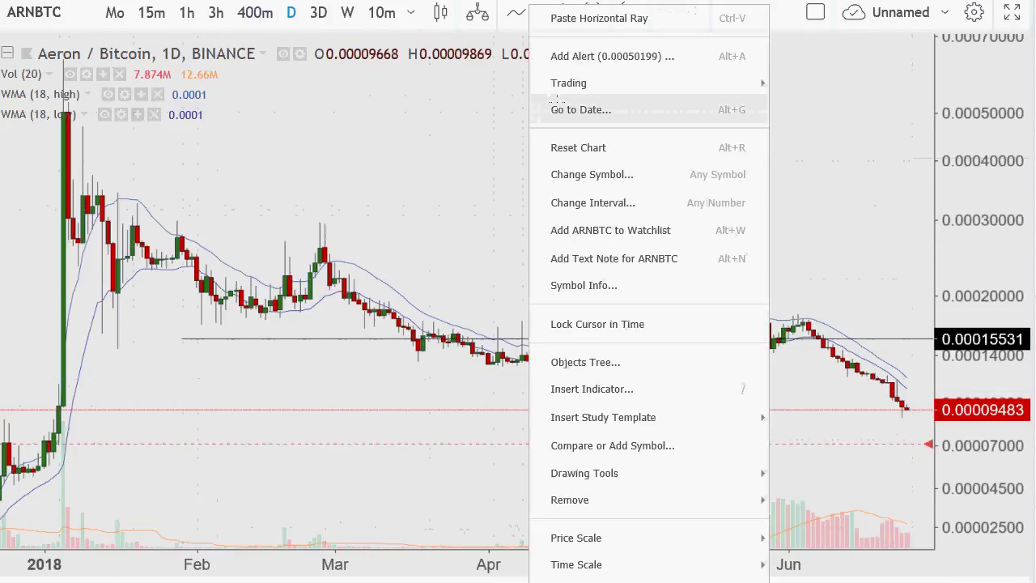
{"action": "left_click", "coordinate": [573, 19]}
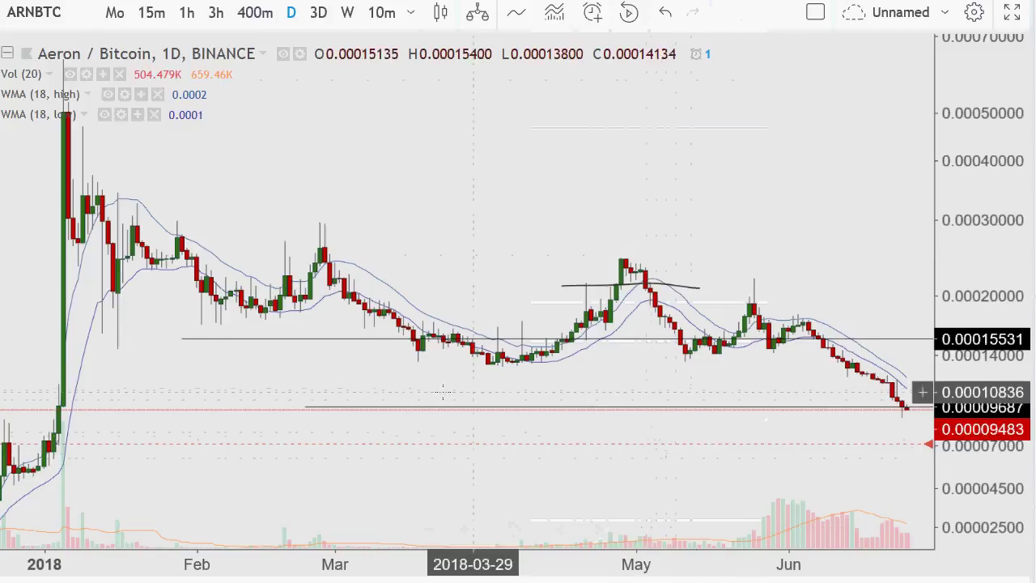
{"action": "left_click_drag", "start_coordinate": [442, 407], "coordinate": [293, 456]}
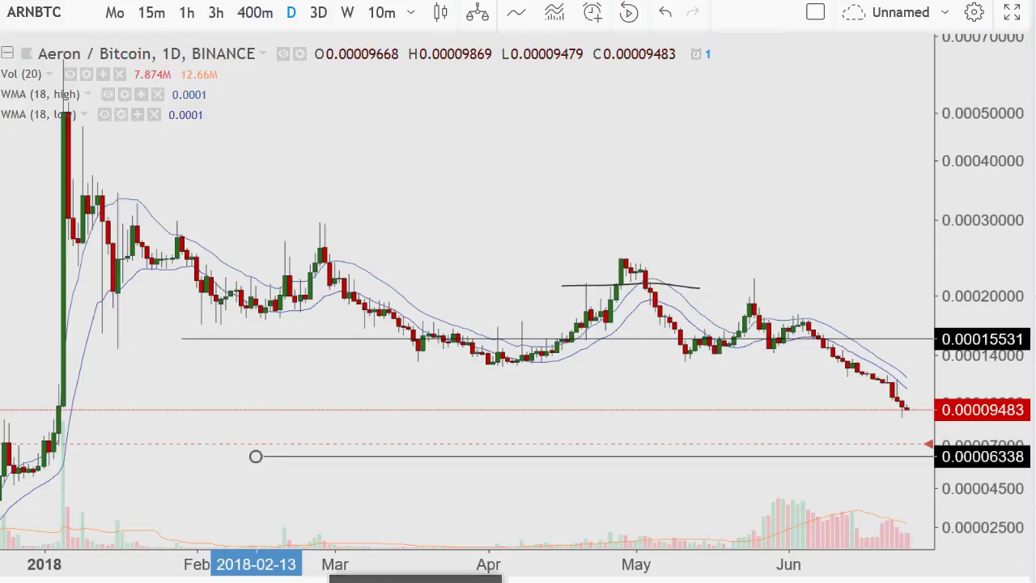
{"action": "key", "text": "alt+Tab"}
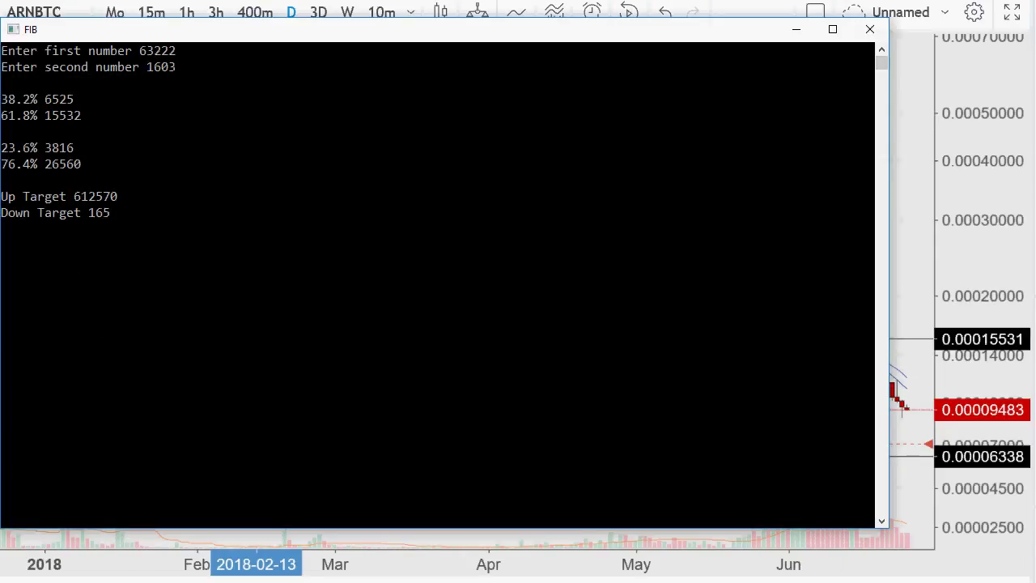
{"action": "key", "text": "alt+Tab"}
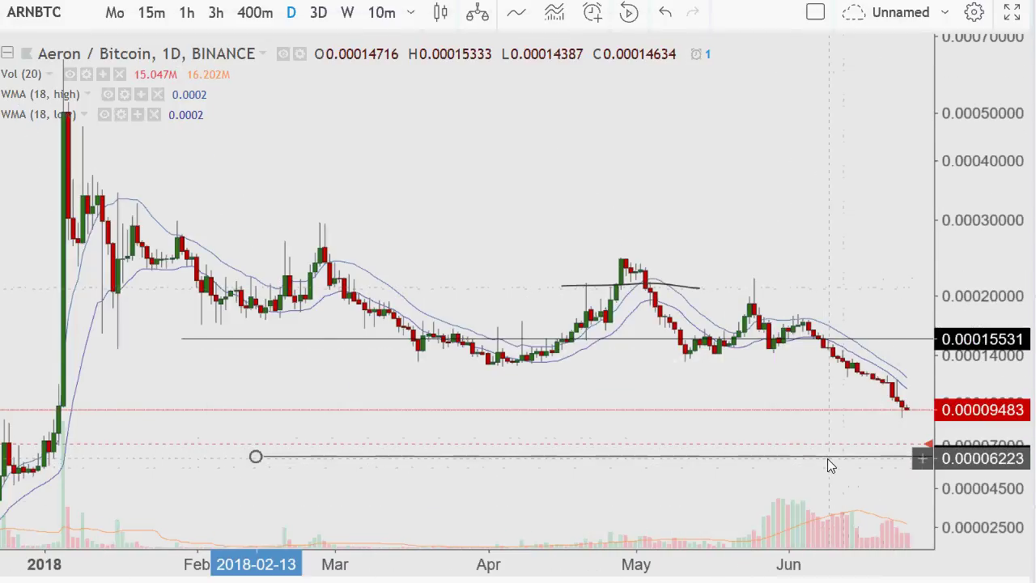
{"action": "left_click_drag", "start_coordinate": [827, 459], "coordinate": [827, 451]}
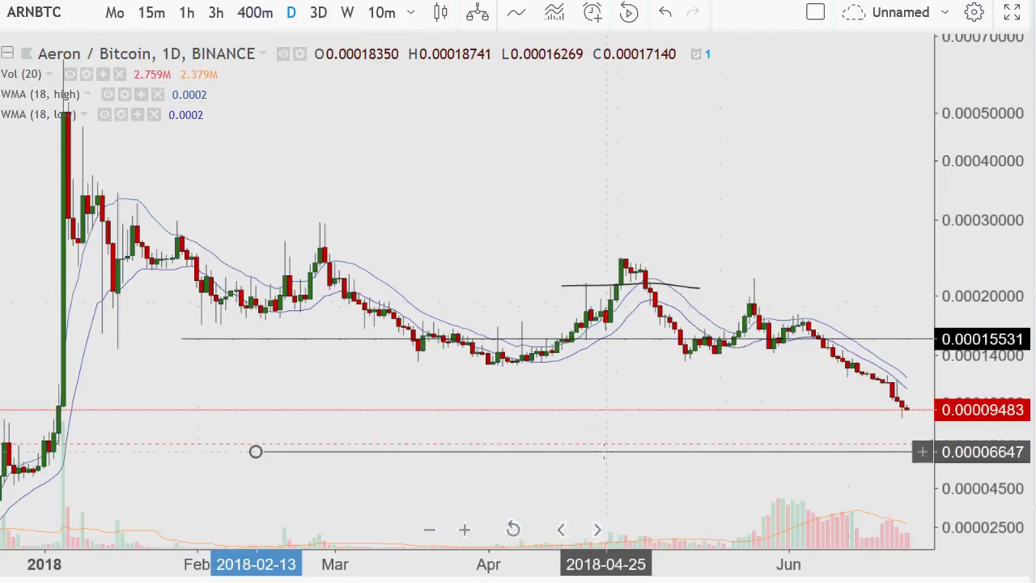
{"action": "left_click_drag", "start_coordinate": [605, 452], "coordinate": [604, 453]}
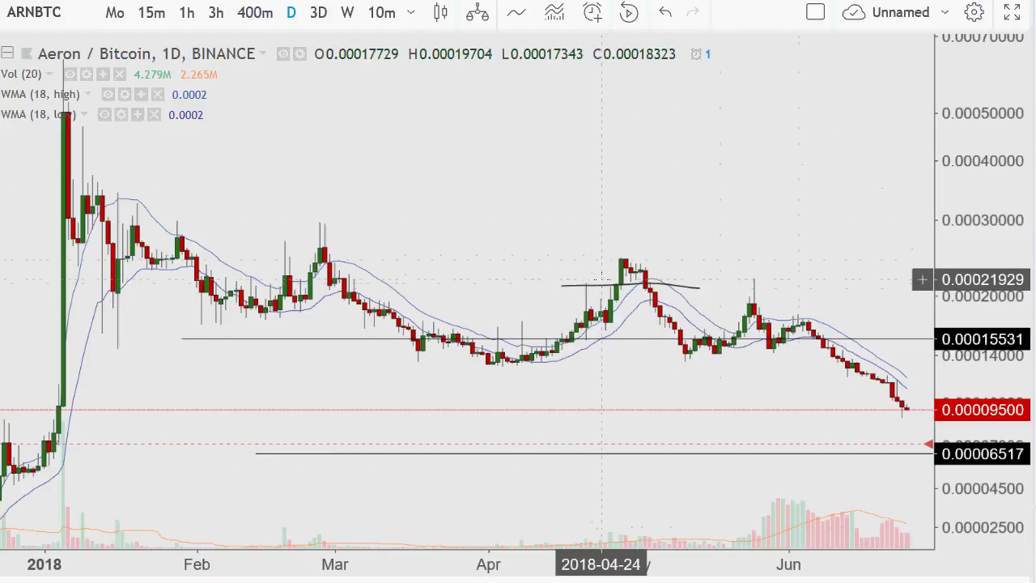
Delete the brush line under the late-April peak and switch the chart to Aeron / Ethereum (ARNETH) on Binance.
{"action": "left_click", "coordinate": [600, 285]}
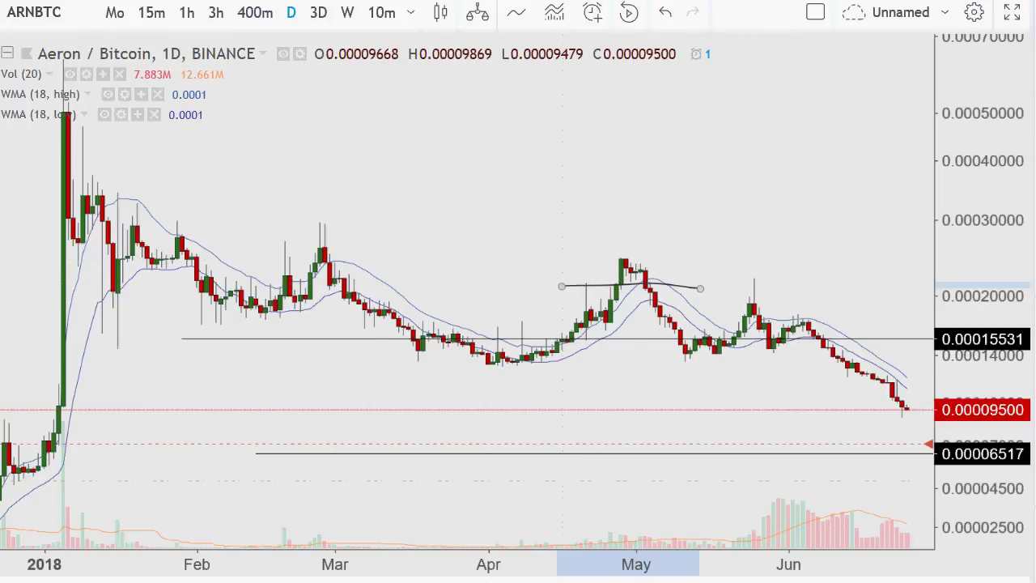
{"action": "key", "text": "Delete"}
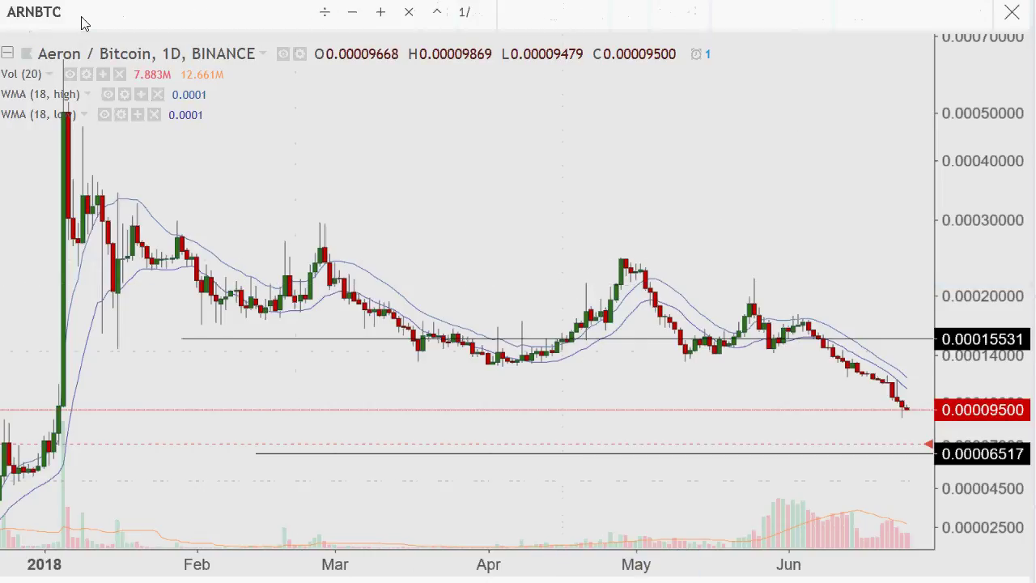
{"action": "key", "text": "BackSpace"}
{"action": "key", "text": "BackSpace"}
{"action": "key", "text": "BackSpace"}
{"action": "key", "text": "BackSpace"}
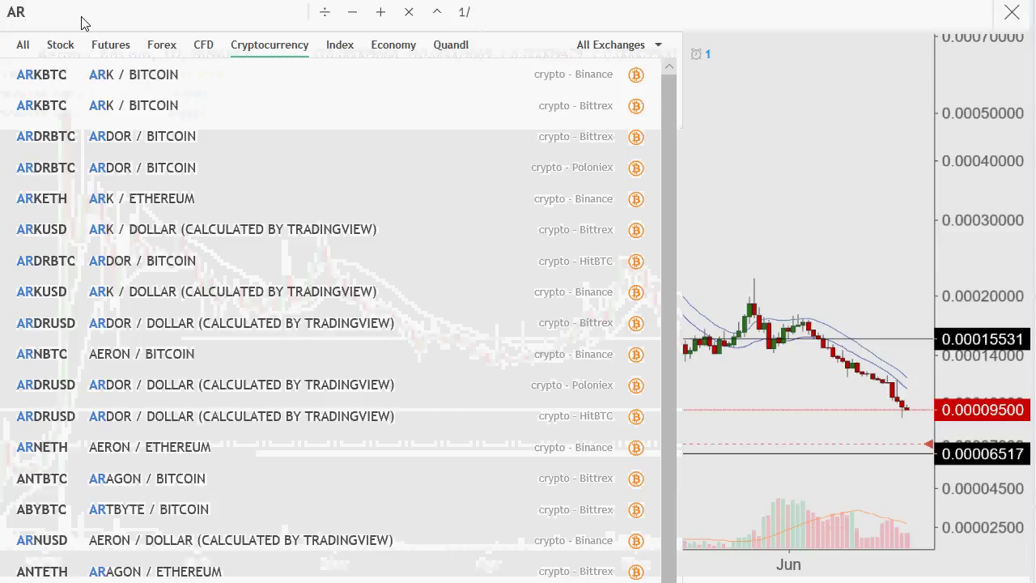
{"action": "type", "text": "N"}
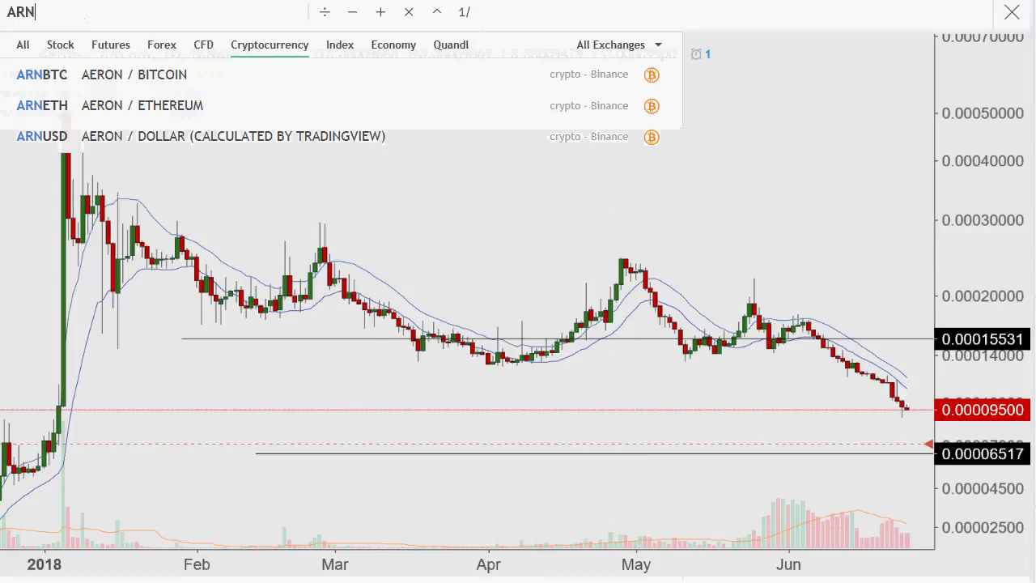
{"action": "left_click", "coordinate": [180, 109]}
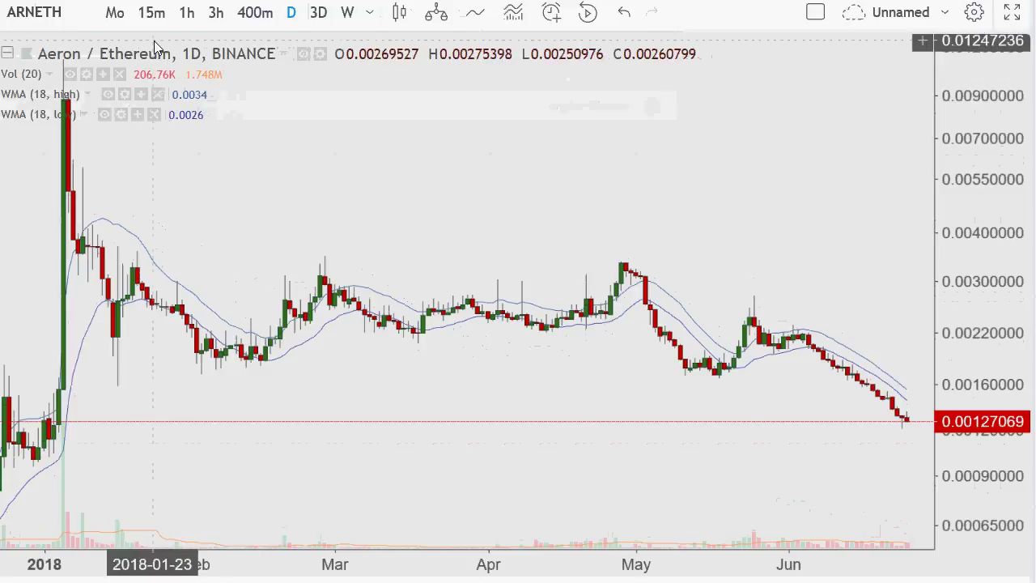
Switch the chart to Aeron / Dollar (ARNUSD), calculated by TradingView, on Binance.
{"action": "left_click", "coordinate": [63, 11]}
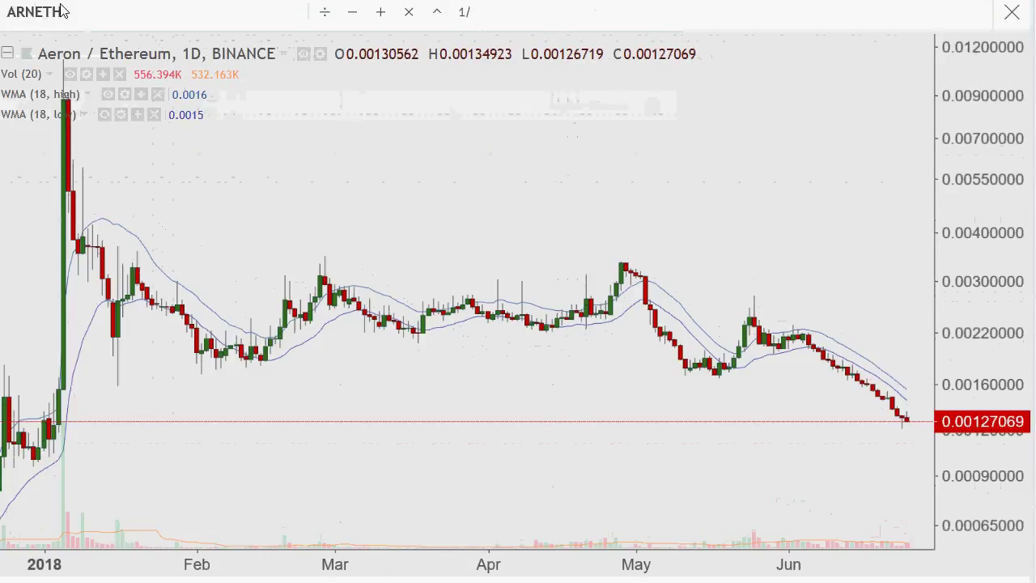
{"action": "type", "text": "ARNUSD"}
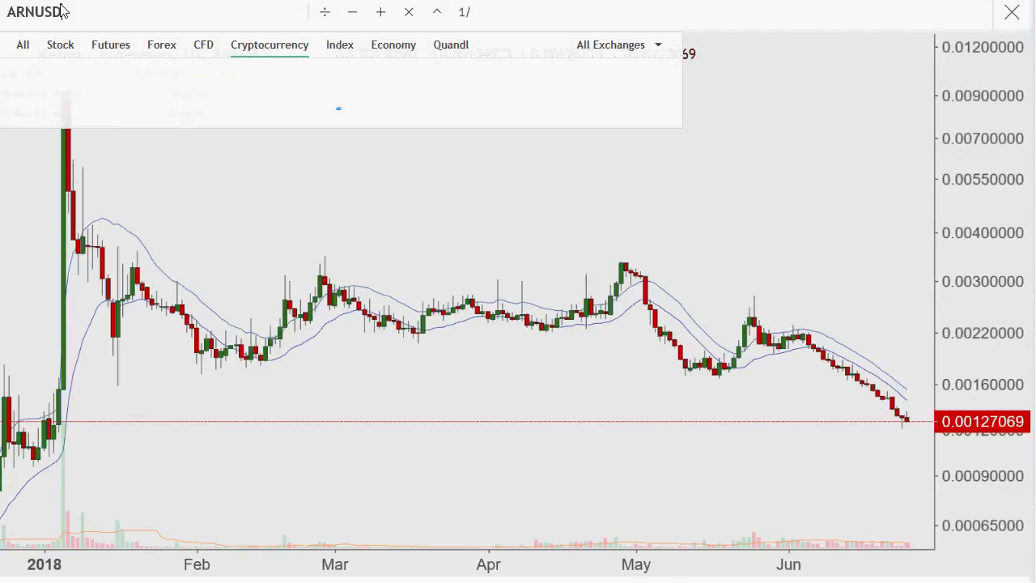
{"action": "left_click", "coordinate": [124, 85]}
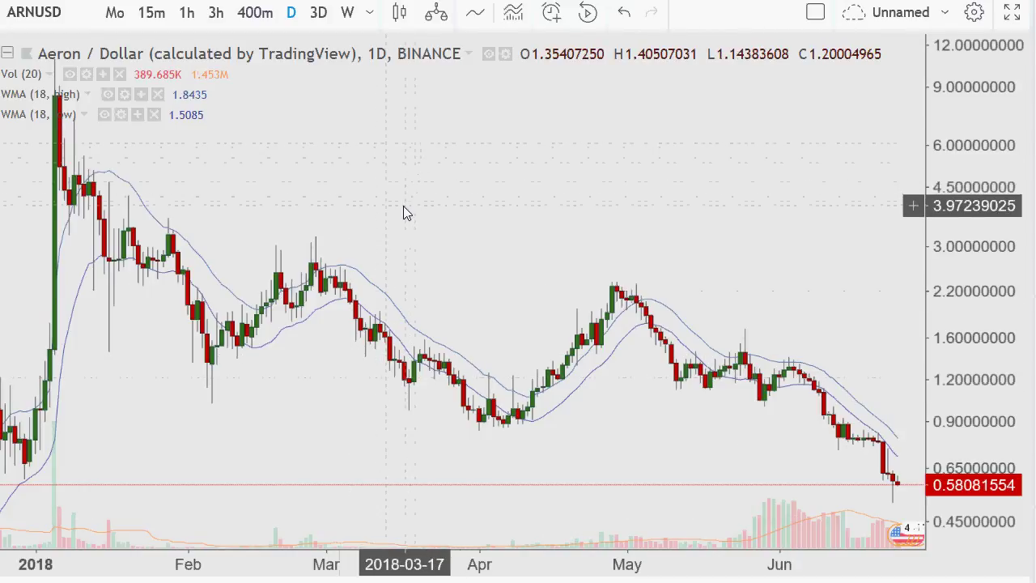
Brush a nearly horizontal support line under the April lows, from mid-February to late June.
{"action": "scroll", "coordinate": [360, 201], "scroll_direction": "down", "scroll_amount": 4}
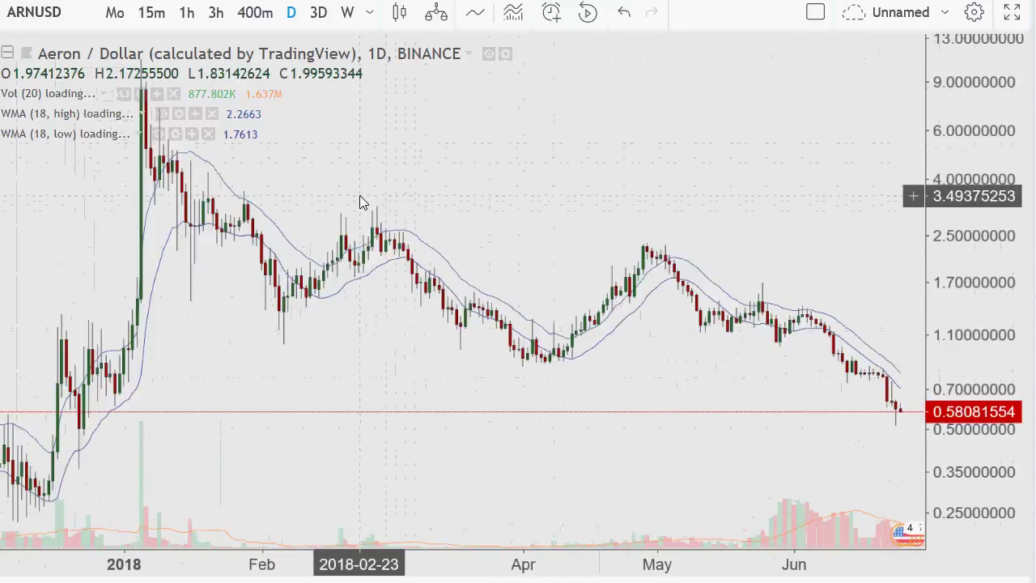
{"action": "scroll", "coordinate": [360, 200], "scroll_direction": "down", "scroll_amount": 2}
{"action": "scroll", "coordinate": [360, 200], "scroll_direction": "up", "scroll_amount": 5}
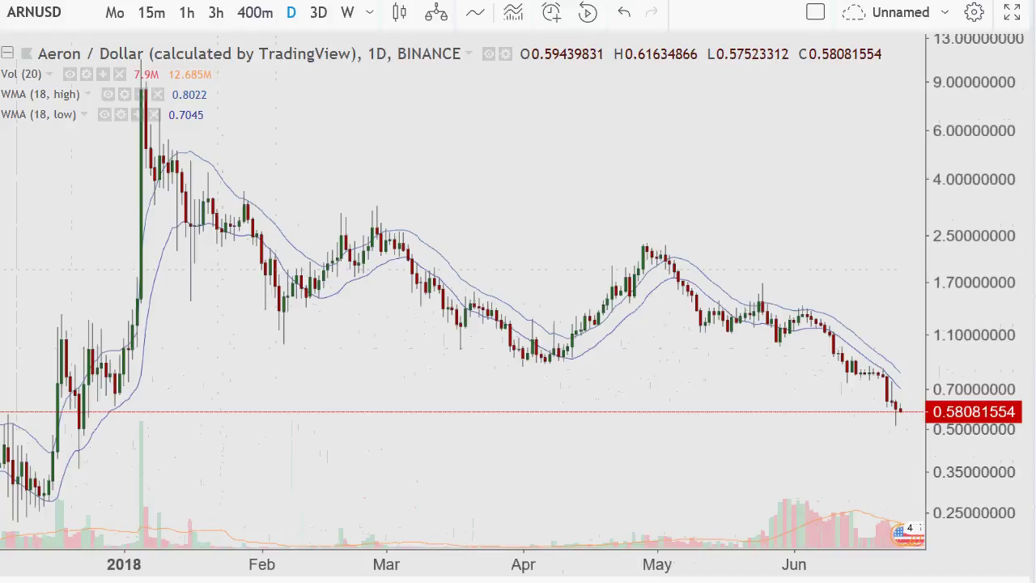
{"action": "left_click", "coordinate": [49, 171]}
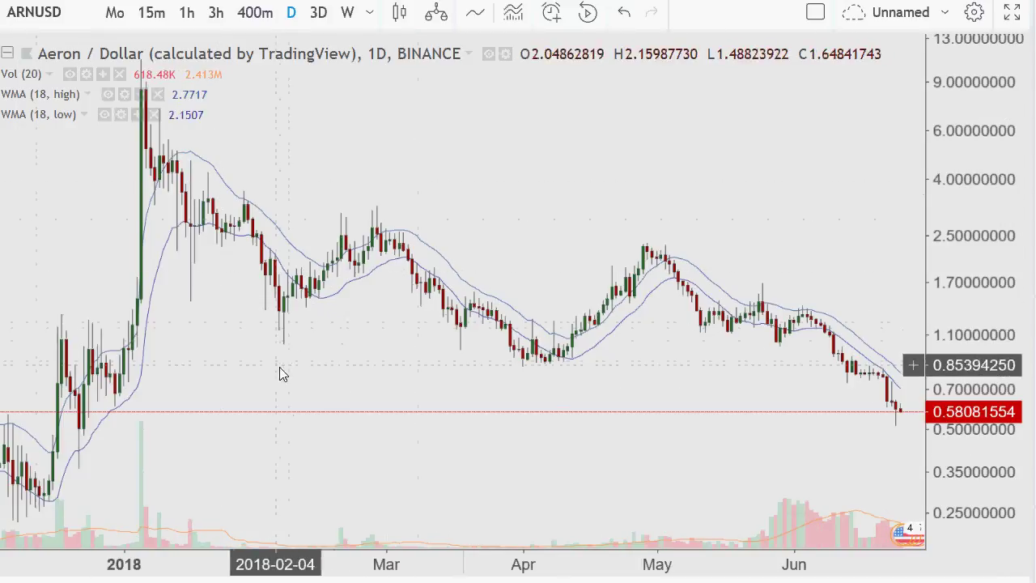
{"action": "left_click_drag", "start_coordinate": [327, 370], "coordinate": [929, 371]}
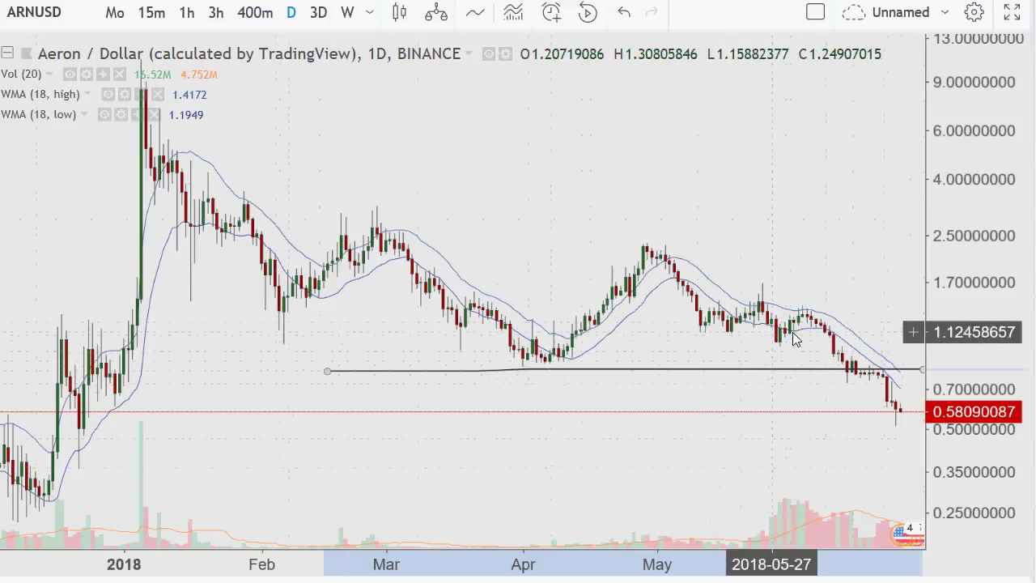
Circle the sideways mid-June candles at the support line with the brush and mark the latest drop below it.
{"action": "mouse_move", "coordinate": [834, 364]}
{"action": "left_mouse_down"}
{"action": "mouse_move", "coordinate": [889, 368]}
{"action": "mouse_move", "coordinate": [882, 385]}
{"action": "mouse_move", "coordinate": [834, 390]}
{"action": "mouse_move", "coordinate": [838, 364]}
{"action": "left_mouse_up"}
{"action": "scroll", "coordinate": [837, 364], "scroll_direction": "up", "scroll_amount": 4}
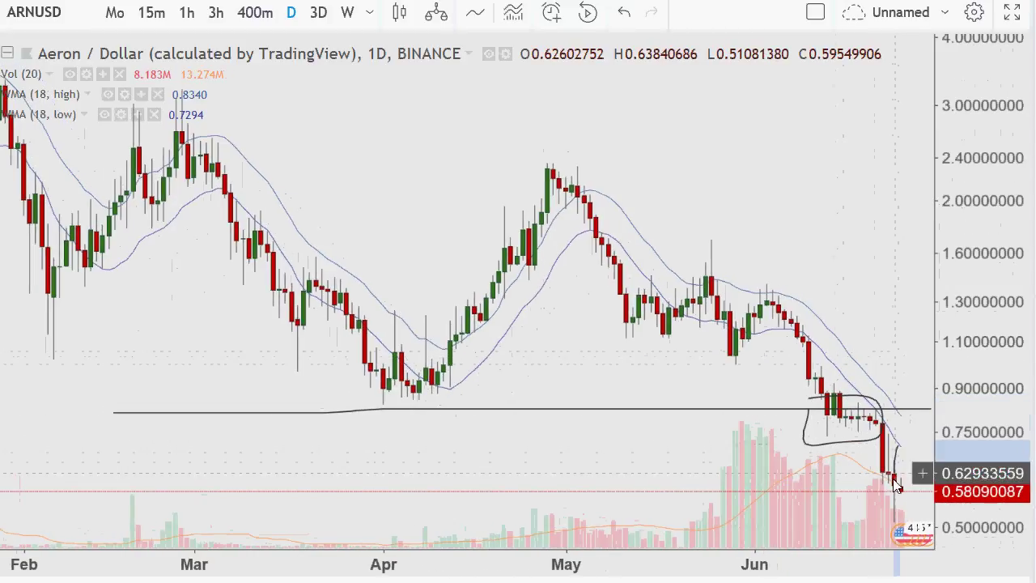
{"action": "mouse_move", "coordinate": [874, 459]}
{"action": "left_mouse_down"}
{"action": "mouse_move", "coordinate": [903, 502]}
{"action": "mouse_move", "coordinate": [897, 460]}
{"action": "mouse_move", "coordinate": [914, 497]}
{"action": "left_mouse_up"}
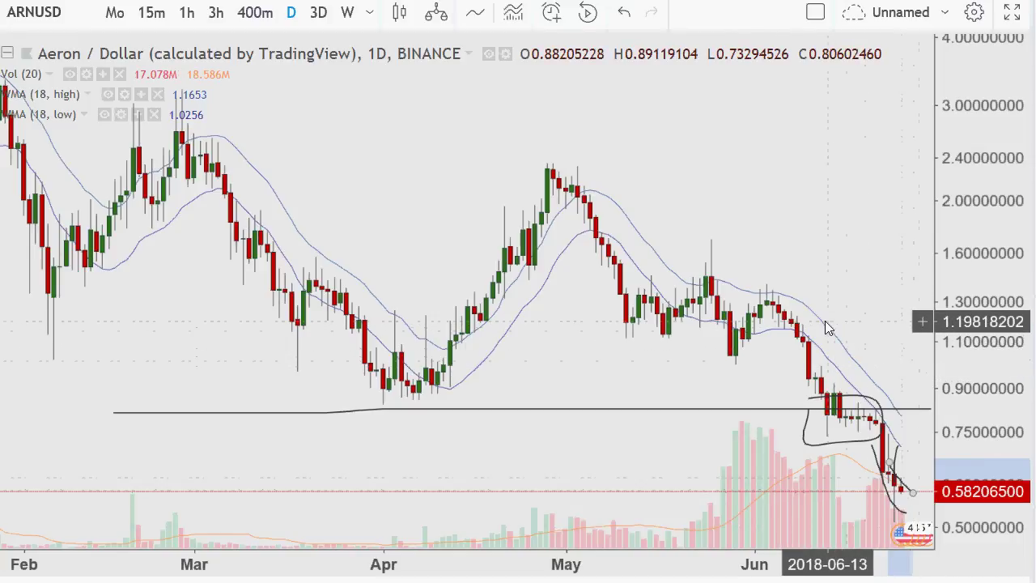
Circle the mid-December lows and the early-January peak with the brush, and trace the decline from January to late June.
{"action": "scroll", "coordinate": [777, 315], "scroll_direction": "down", "scroll_amount": 2}
{"action": "scroll", "coordinate": [777, 316], "scroll_direction": "down", "scroll_amount": 2}
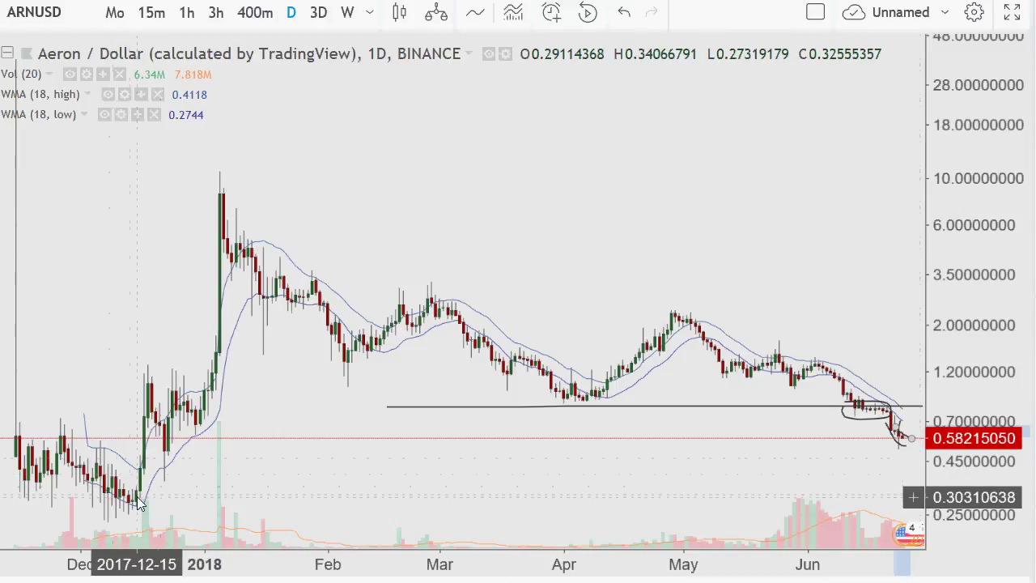
{"action": "mouse_move", "coordinate": [138, 504]}
{"action": "left_mouse_down"}
{"action": "mouse_move", "coordinate": [98, 494]}
{"action": "mouse_move", "coordinate": [133, 516]}
{"action": "mouse_move", "coordinate": [158, 490]}
{"action": "mouse_move", "coordinate": [138, 520]}
{"action": "mouse_move", "coordinate": [186, 506]}
{"action": "left_mouse_up"}
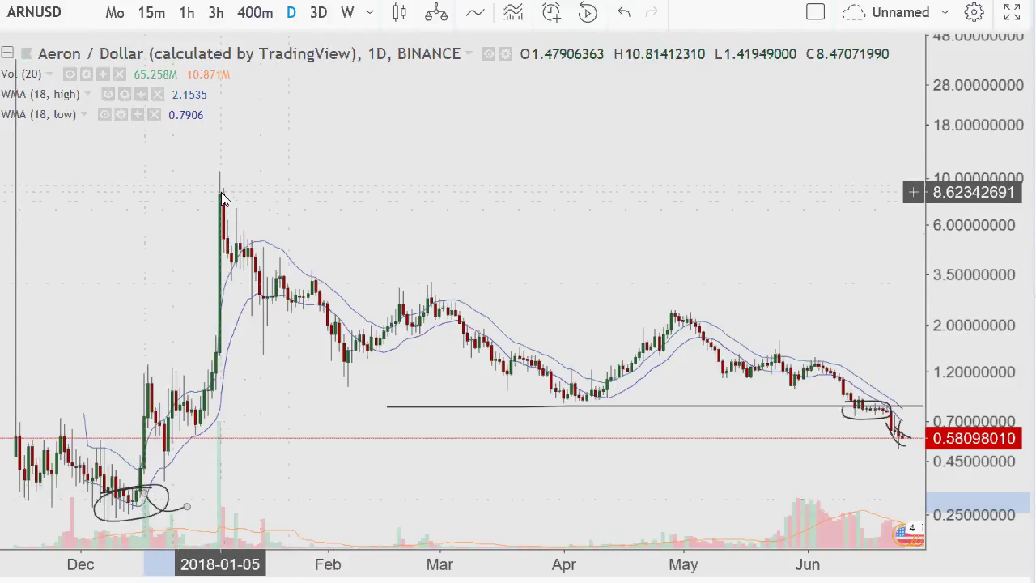
{"action": "mouse_move", "coordinate": [197, 191]}
{"action": "left_mouse_down"}
{"action": "mouse_move", "coordinate": [266, 195]}
{"action": "mouse_move", "coordinate": [227, 172]}
{"action": "mouse_move", "coordinate": [205, 178]}
{"action": "mouse_move", "coordinate": [207, 189]}
{"action": "left_mouse_up"}
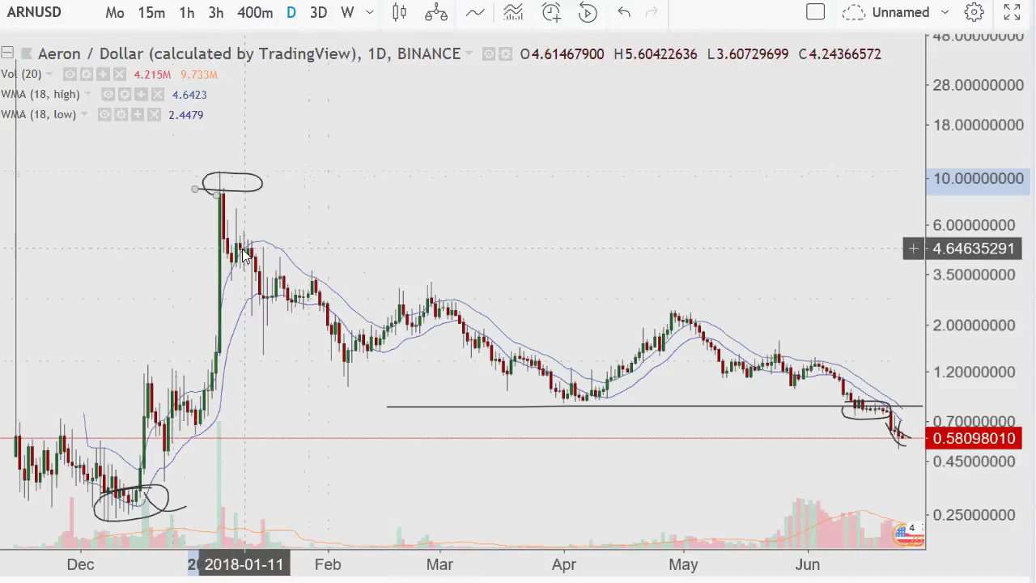
{"action": "left_click_drag", "start_coordinate": [214, 236], "coordinate": [890, 419]}
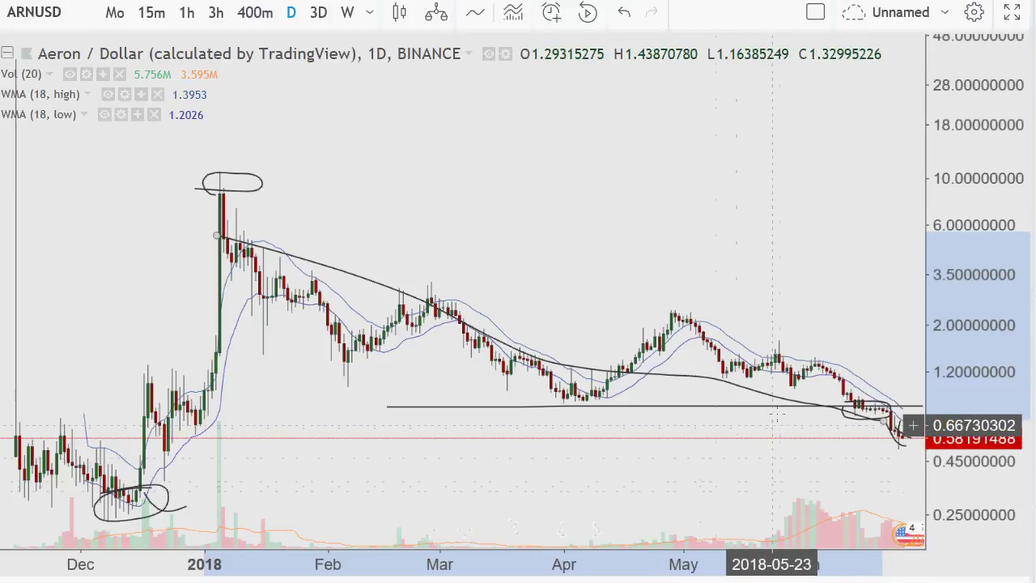
Remove all drawings from the ARNUSD chart, keeping the indicators.
{"action": "scroll", "coordinate": [763, 346], "scroll_direction": "up", "scroll_amount": 2}
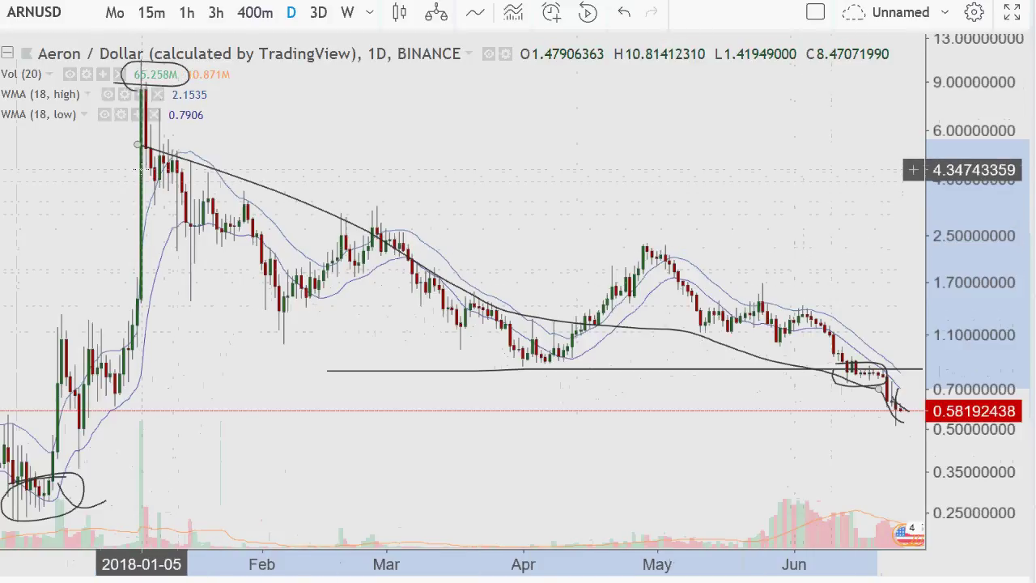
{"action": "right_click", "coordinate": [800, 166]}
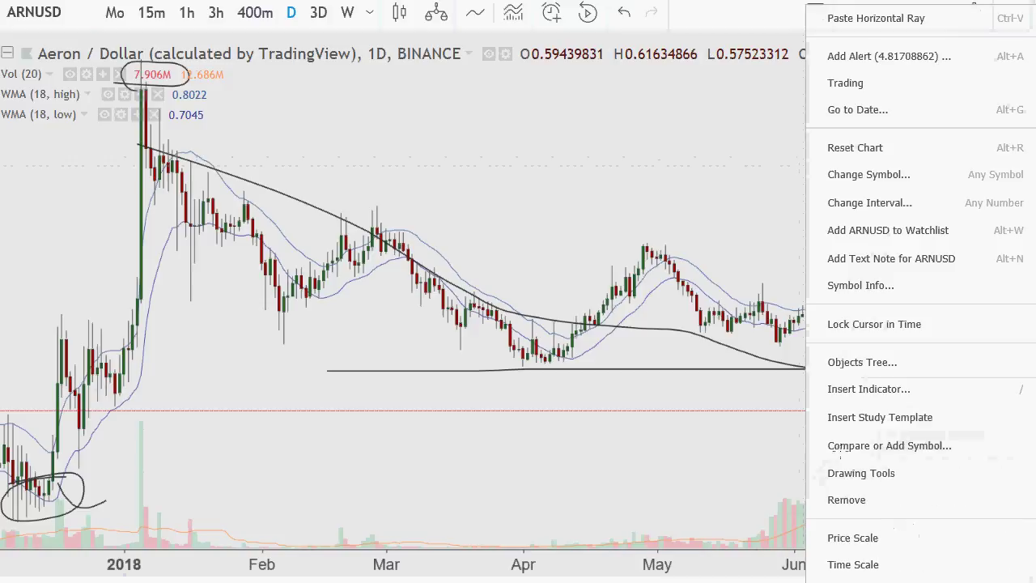
{"action": "mouse_move", "coordinate": [863, 422]}
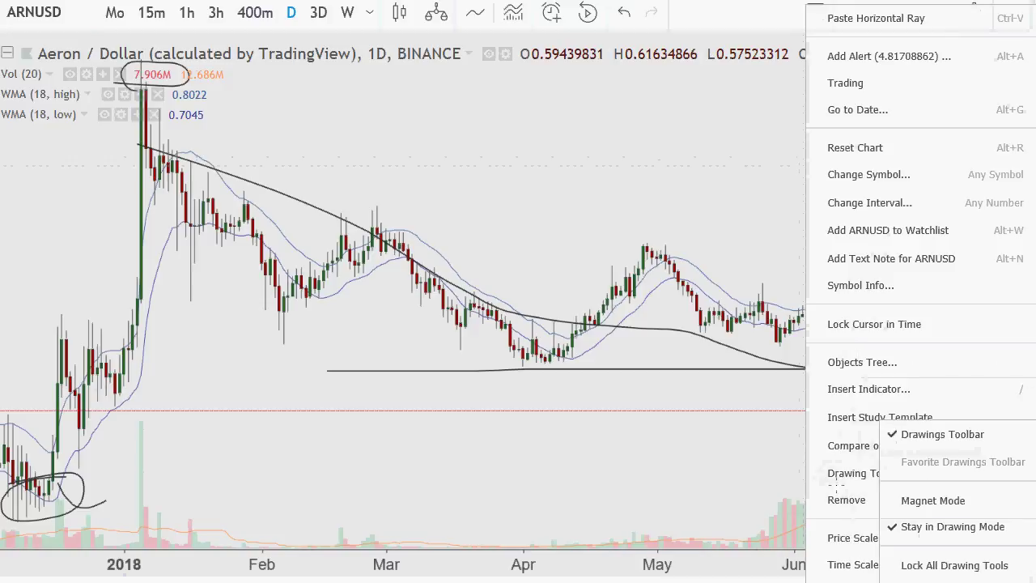
{"action": "mouse_move", "coordinate": [839, 493]}
{"action": "left_click", "coordinate": [932, 530]}
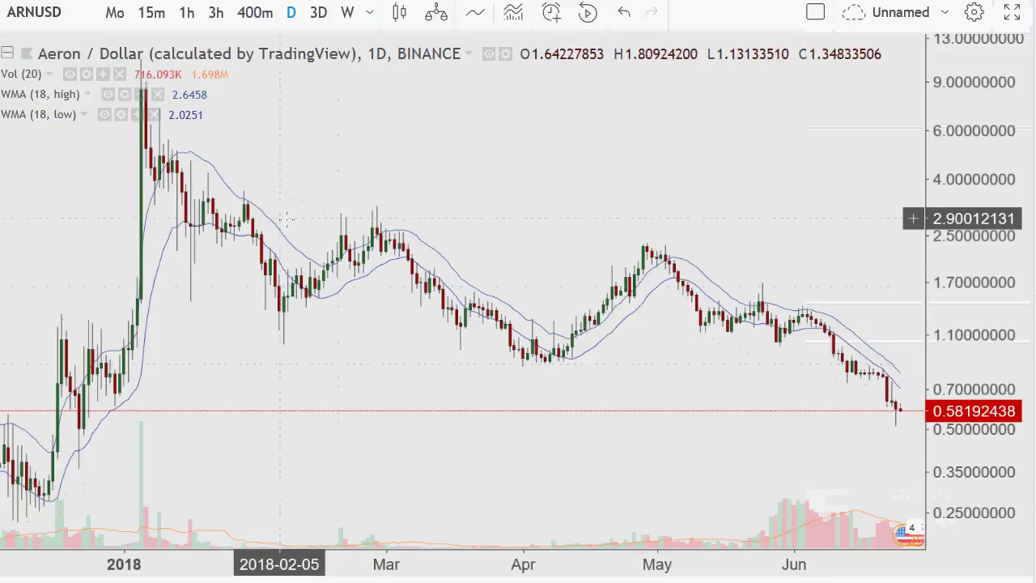
Compress the chart's price scale, switch to the FIB program and start a calculation with 1081.4 as the first number.
{"action": "left_click_drag", "start_coordinate": [980, 95], "coordinate": [979, 162]}
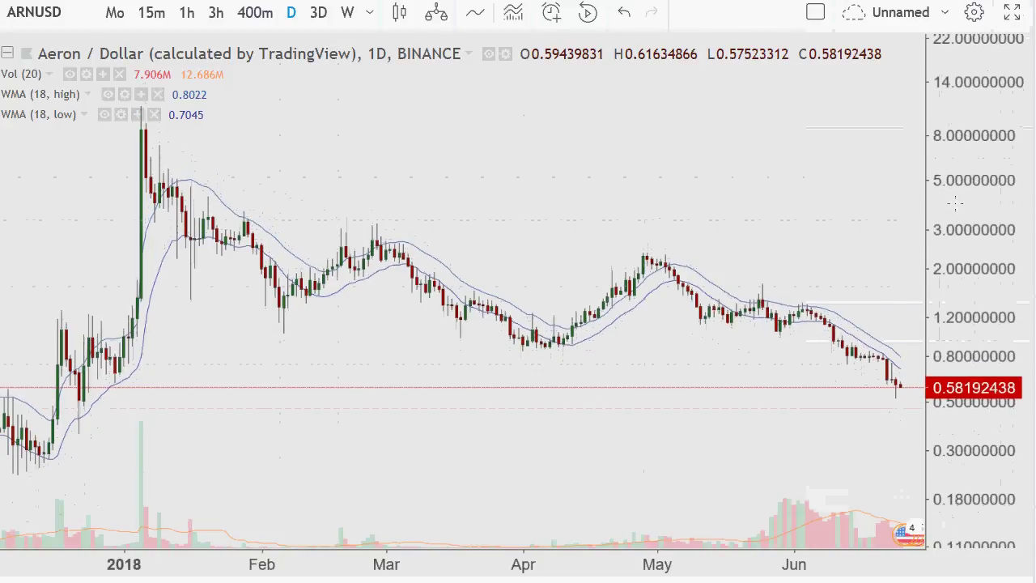
{"action": "scroll", "coordinate": [766, 191], "scroll_direction": "down", "scroll_amount": 1}
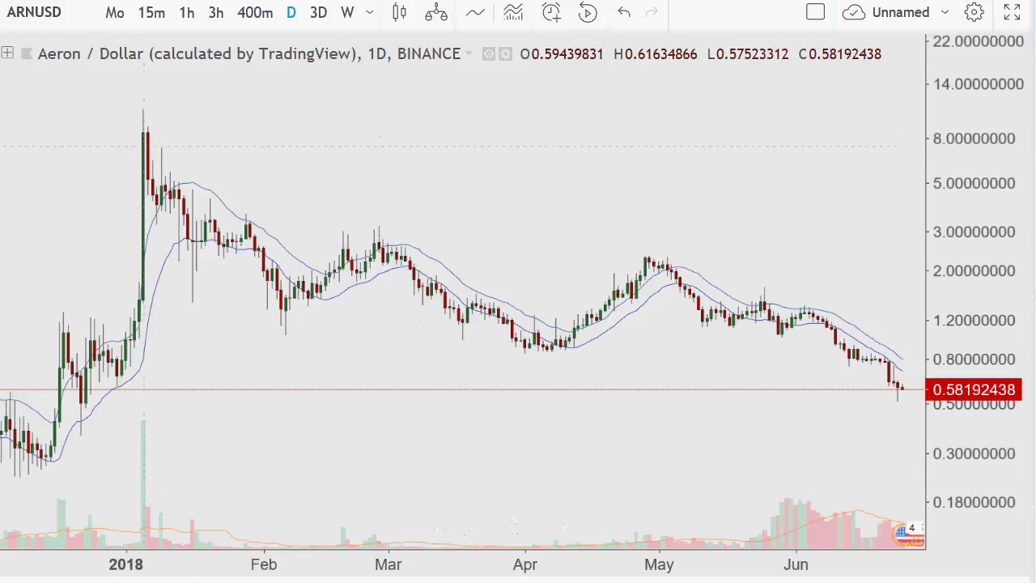
{"action": "key", "text": "alt+Tab"}
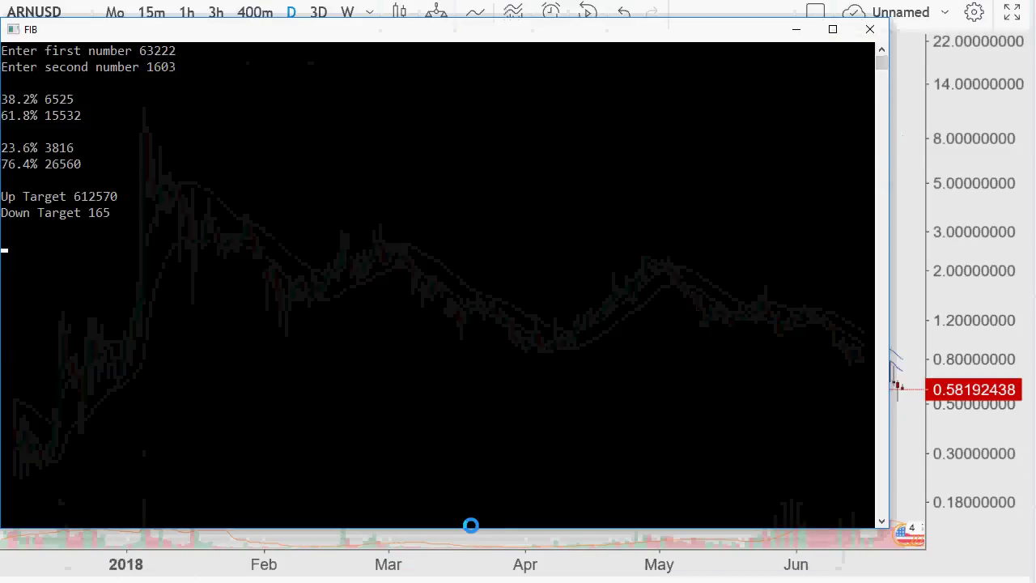
{"action": "key", "text": "Return"}
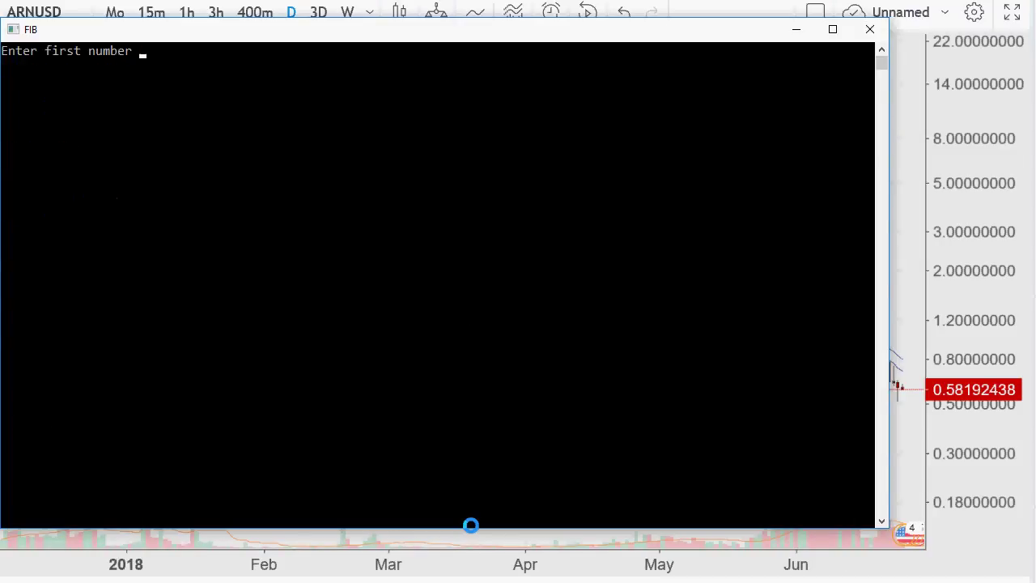
{"action": "type", "text": "2"}
{"action": "type", "text": "1081.4"}
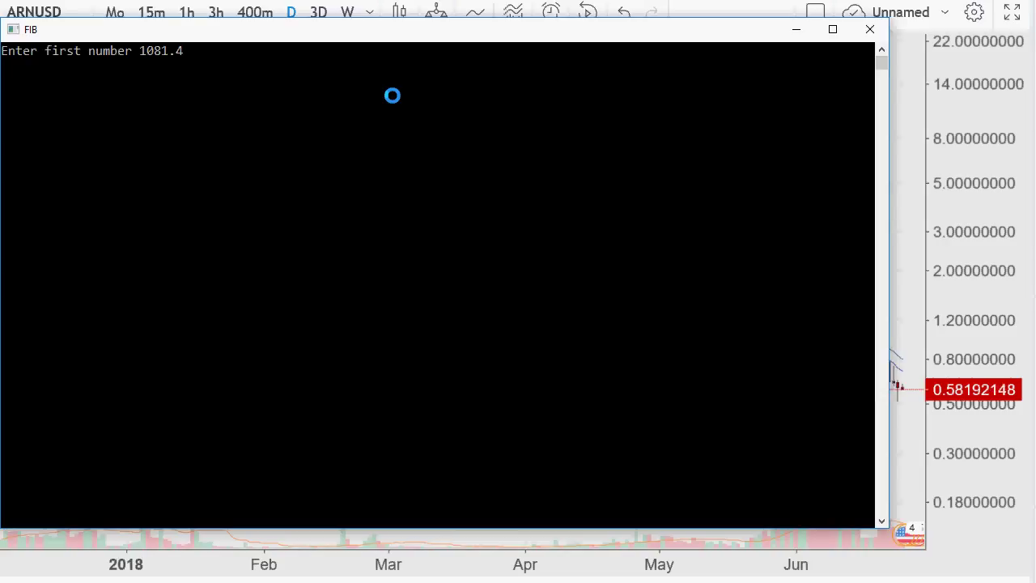
{"action": "key", "text": "Return"}
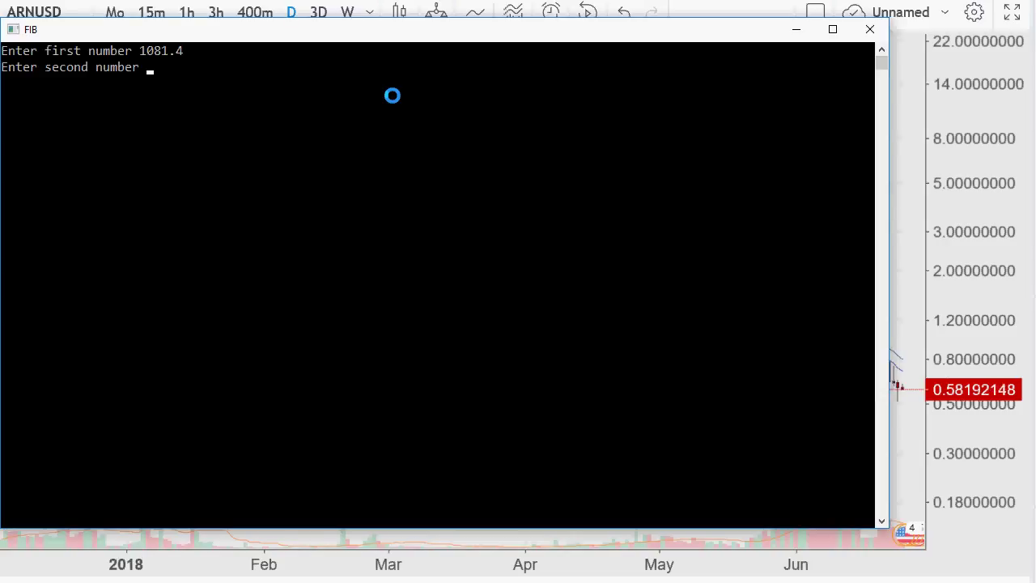
Check the December low on the ARNUSD chart and enter 23 as the second number in the FIB program.
{"action": "left_click", "coordinate": [794, 32]}
{"action": "scroll", "coordinate": [273, 251], "scroll_direction": "down", "scroll_amount": 3}
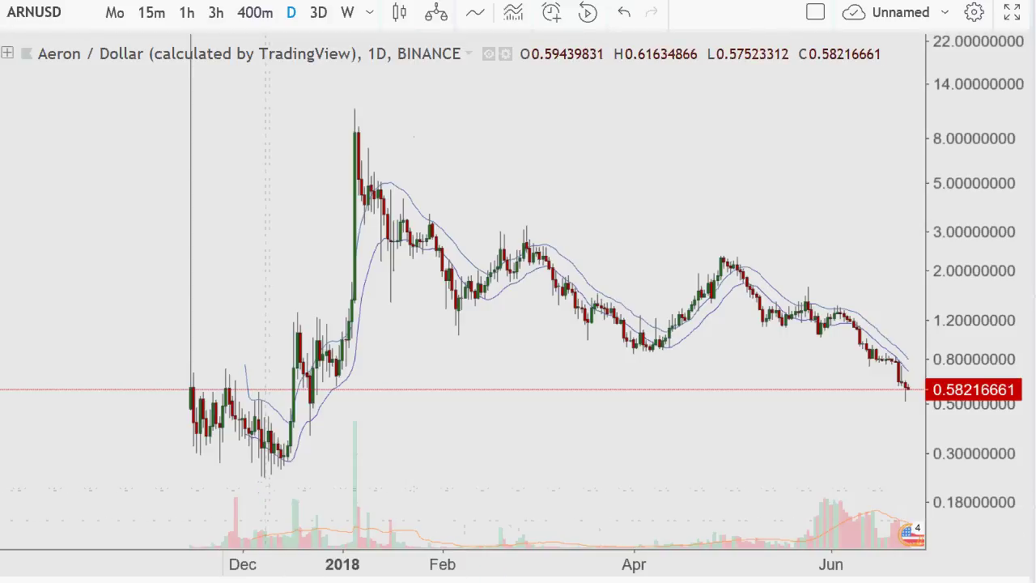
{"action": "key", "text": "alt+Tab"}
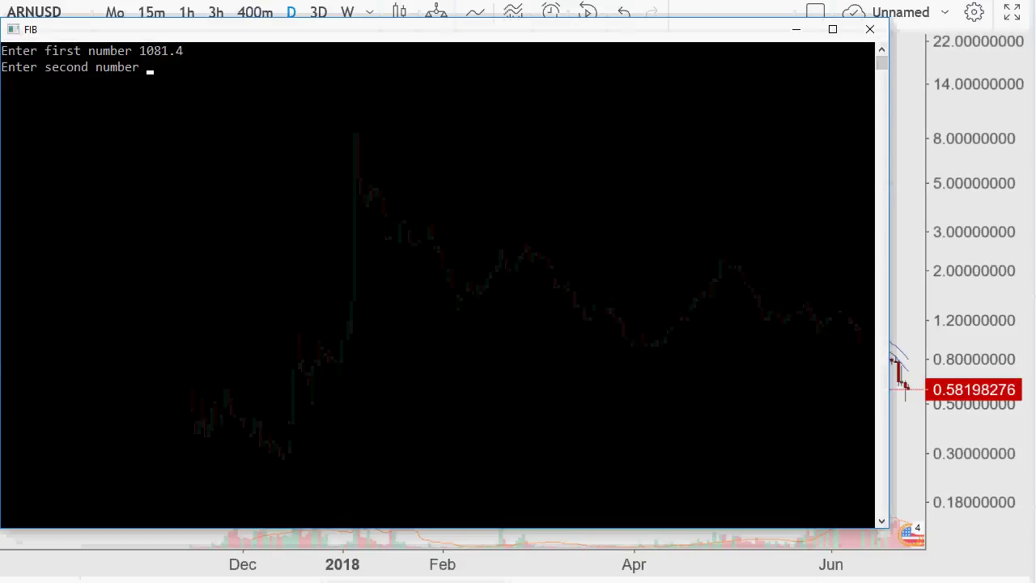
{"action": "type", "text": "23"}
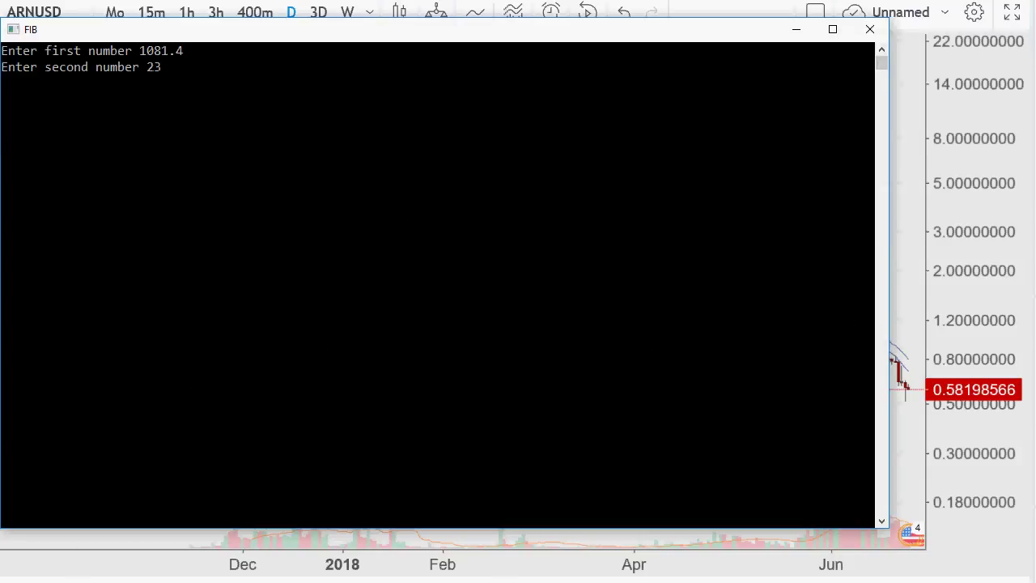
{"action": "key", "text": "Return"}
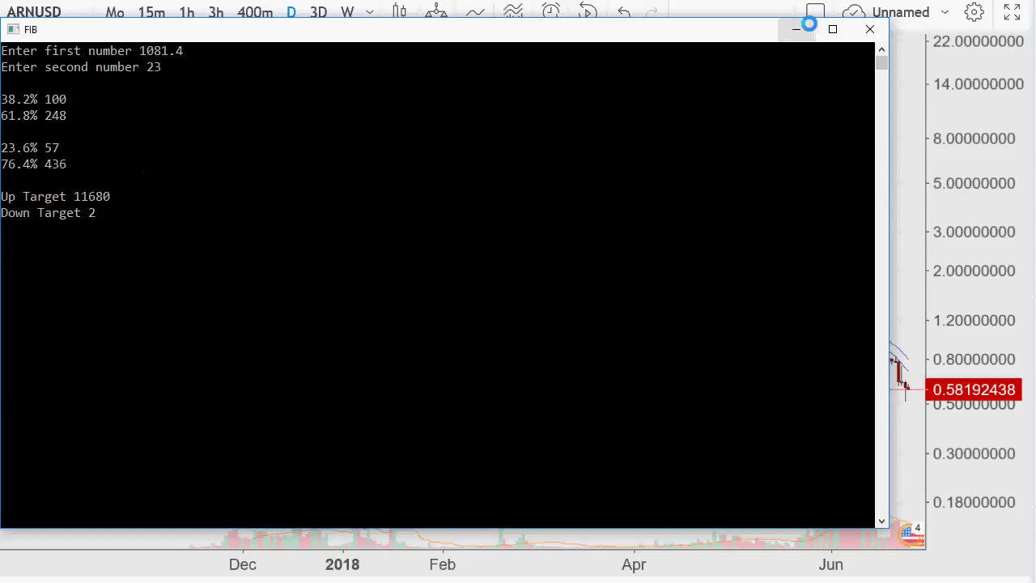
Compare the calculated Fibonacci levels and targets in the FIB program with the ARNUSD price history.
{"action": "left_click", "coordinate": [804, 27]}
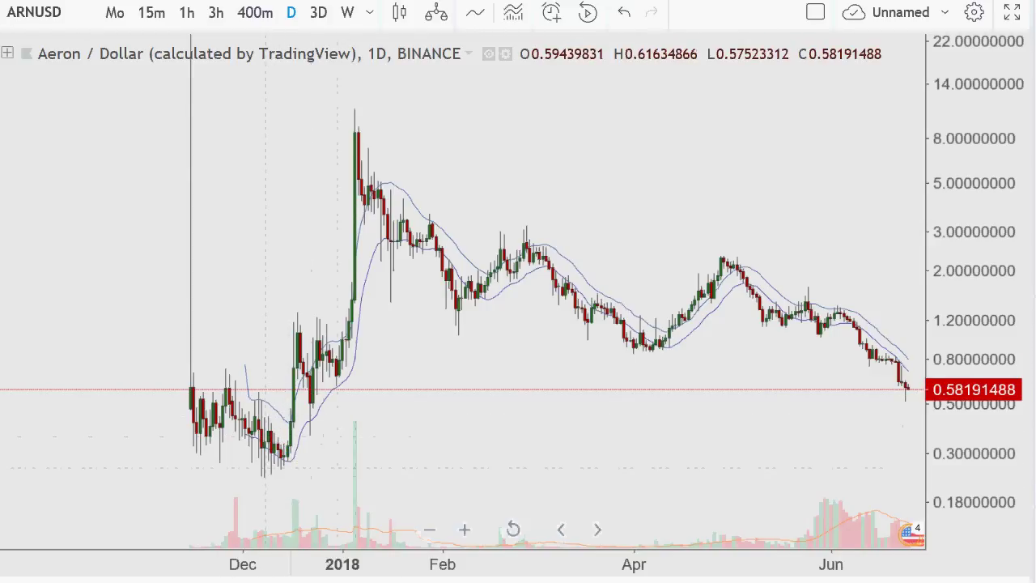
{"action": "key", "text": "alt+Tab"}
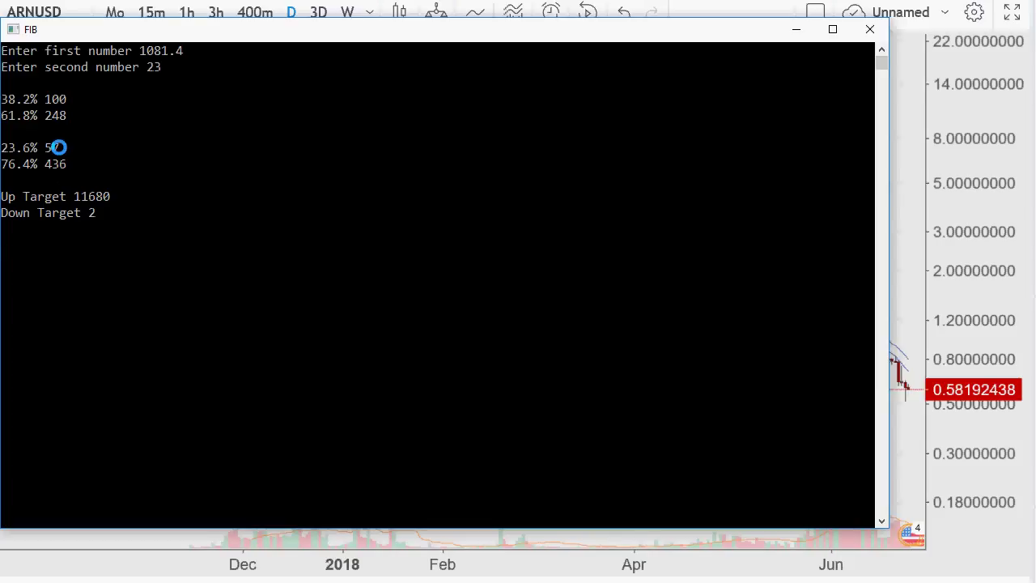
{"action": "left_click", "coordinate": [792, 28]}
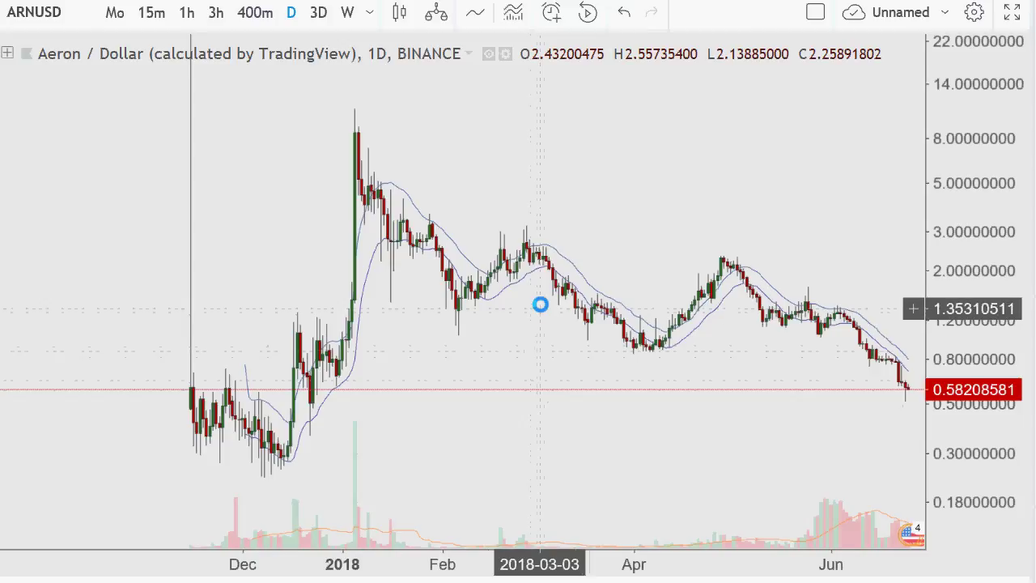
{"action": "scroll", "coordinate": [547, 272], "scroll_direction": "up", "scroll_amount": 2}
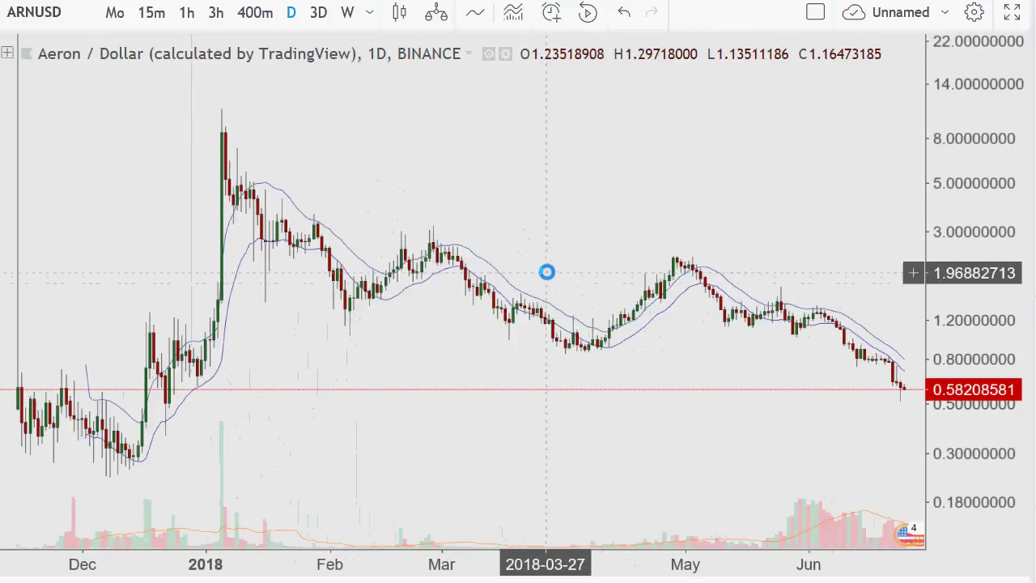
{"action": "scroll", "coordinate": [546, 272], "scroll_direction": "up", "scroll_amount": 2}
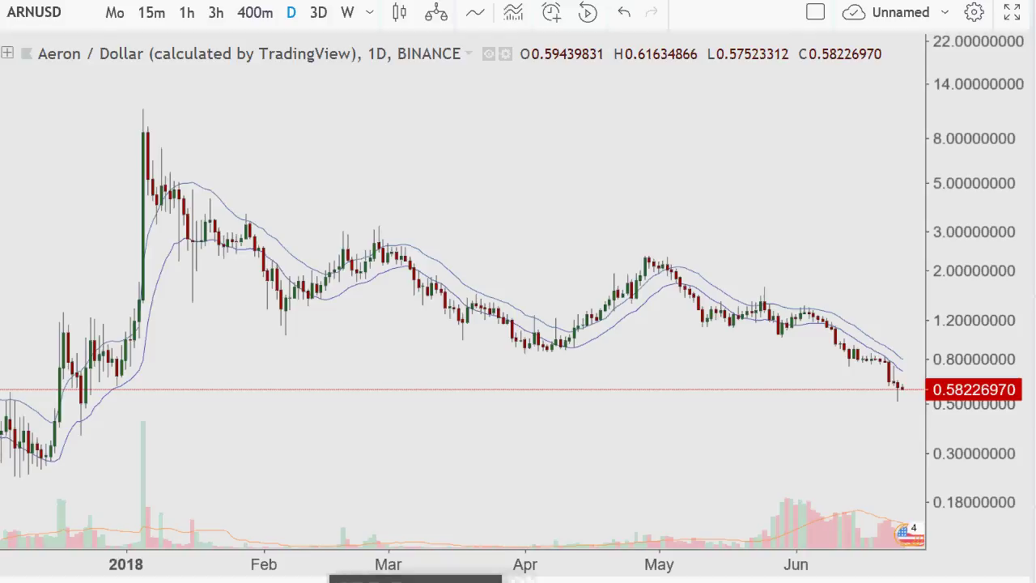
{"action": "left_click", "coordinate": [415, 577]}
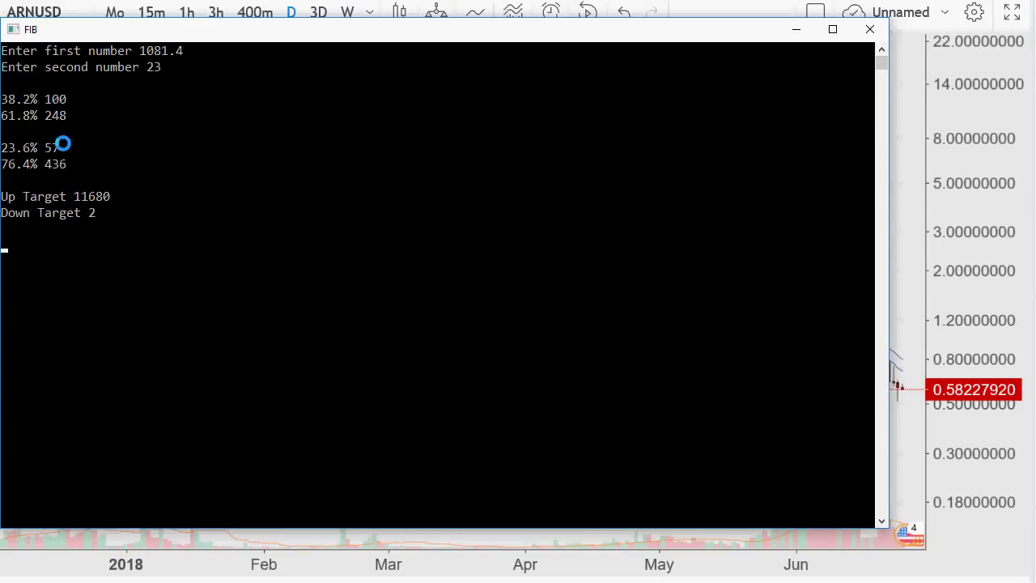
{"action": "left_click", "coordinate": [1014, 366]}
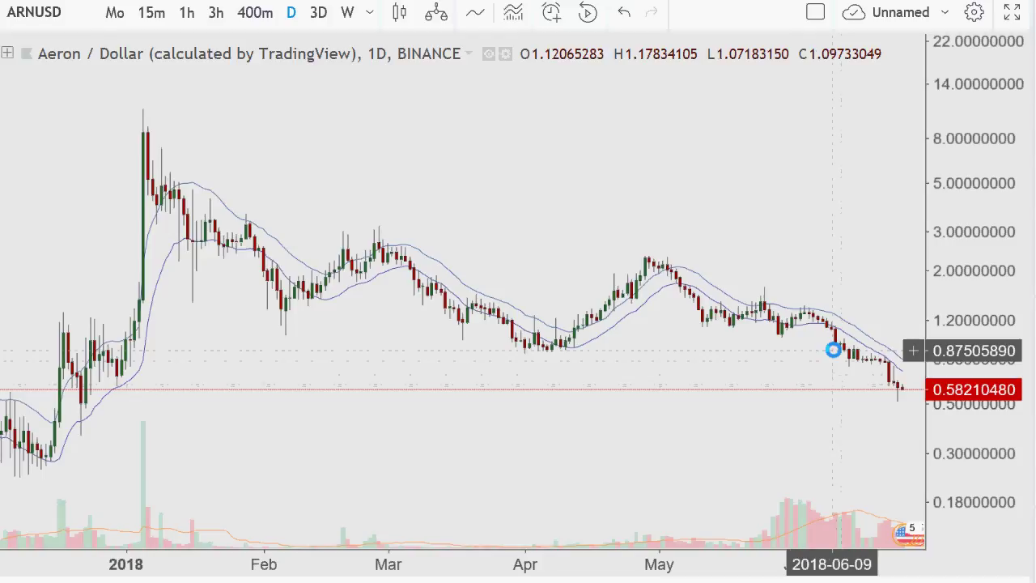
Back on the full ARNUSD chart, brush freehand level strokes ending at about 1.35, 3.0 and 4.2 above the June candles.
{"action": "scroll", "coordinate": [833, 350], "scroll_direction": "down", "scroll_amount": 3}
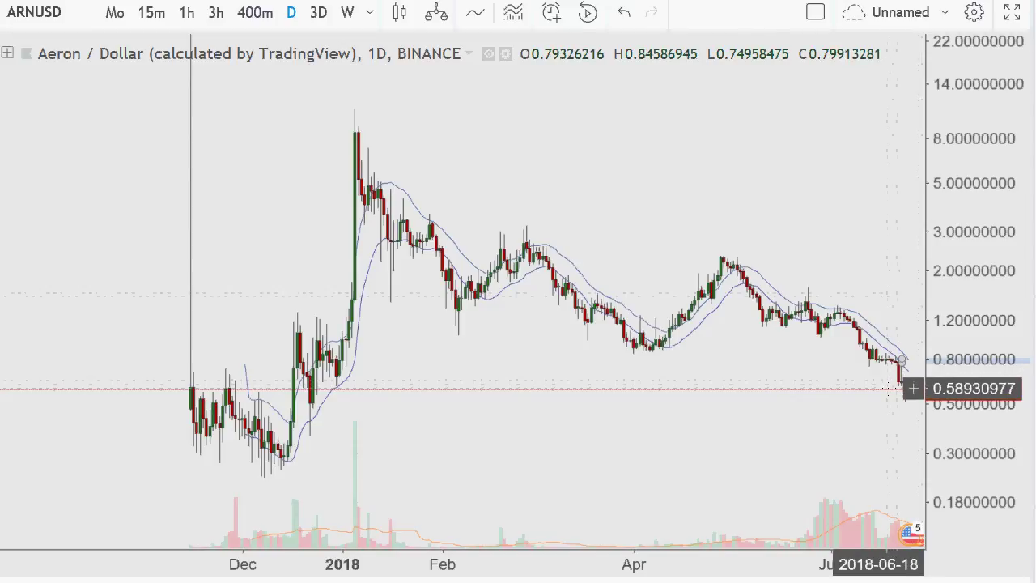
{"action": "mouse_move", "coordinate": [842, 317]}
{"action": "left_mouse_down"}
{"action": "mouse_move", "coordinate": [912, 299]}
{"action": "mouse_move", "coordinate": [913, 308]}
{"action": "left_mouse_up"}
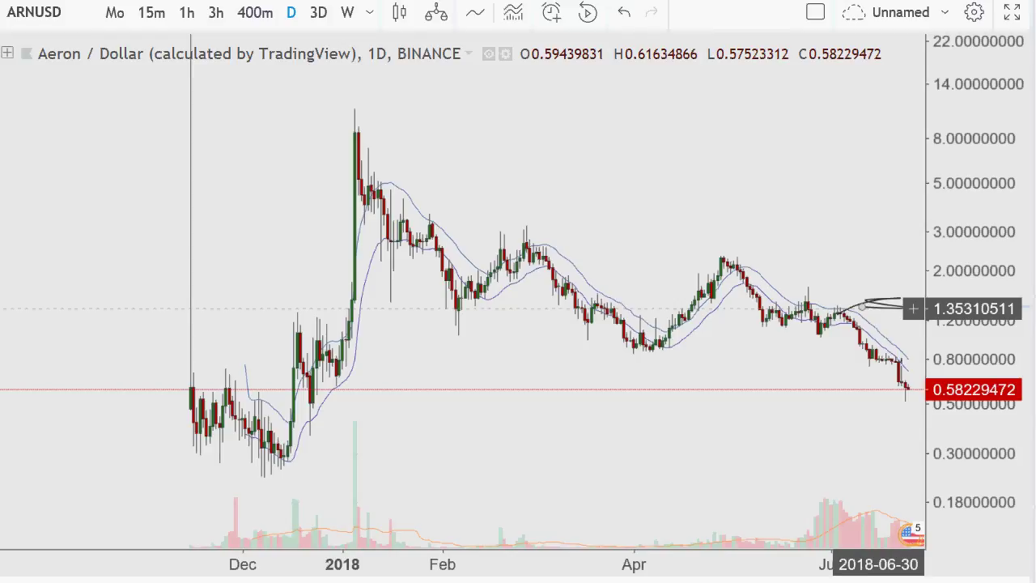
{"action": "left_click_drag", "start_coordinate": [740, 243], "coordinate": [897, 230]}
{"action": "left_click_drag", "start_coordinate": [845, 210], "coordinate": [903, 200]}
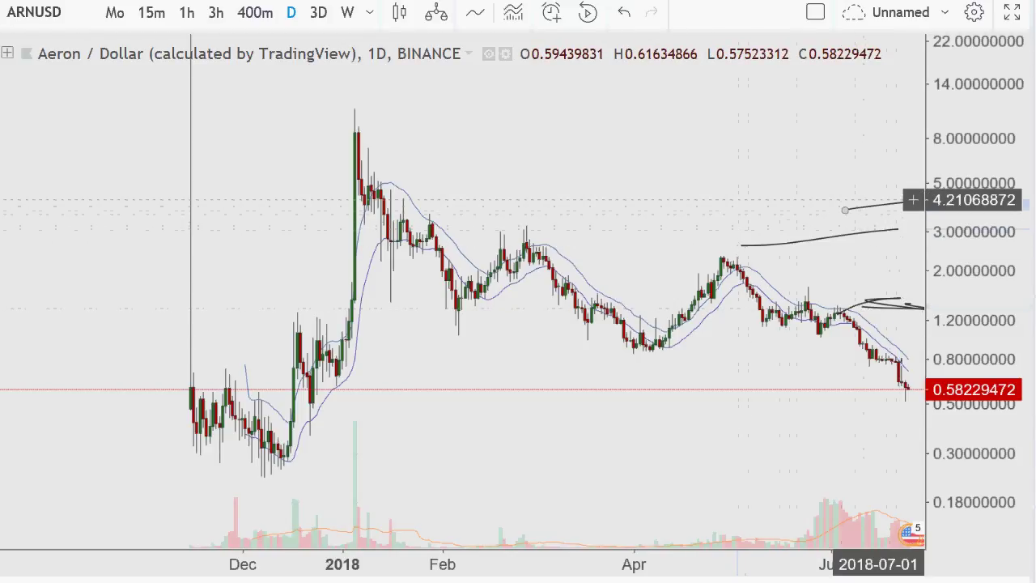